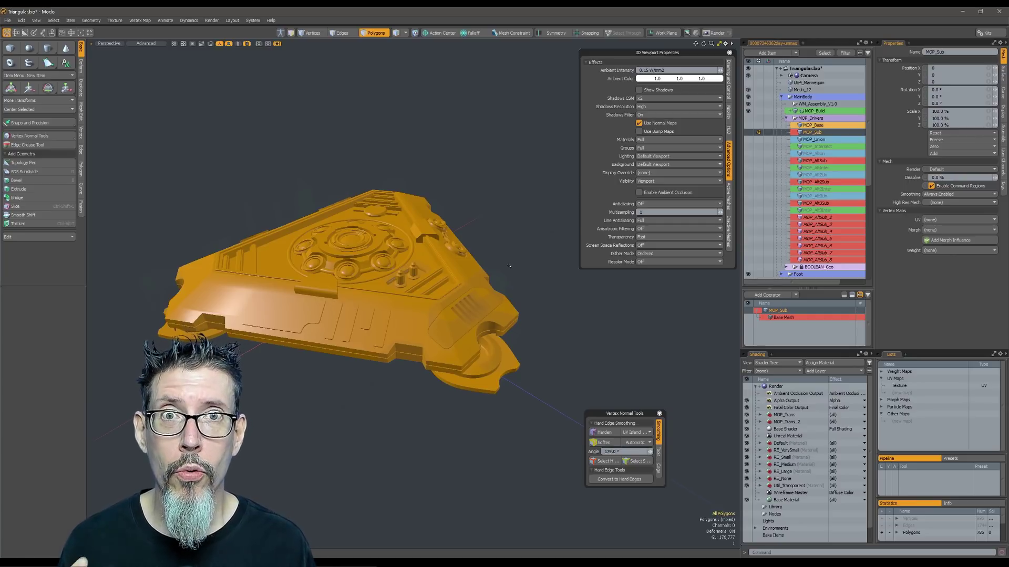
# - Examine the triangular model's panel details and cutter shapes up close, with and without the wireframe overlay
pyautogui.keyDown('alt'); pyautogui.moveTo(493, 284); pyautogui.dragTo(443, 311); pyautogui.keyUp('alt')
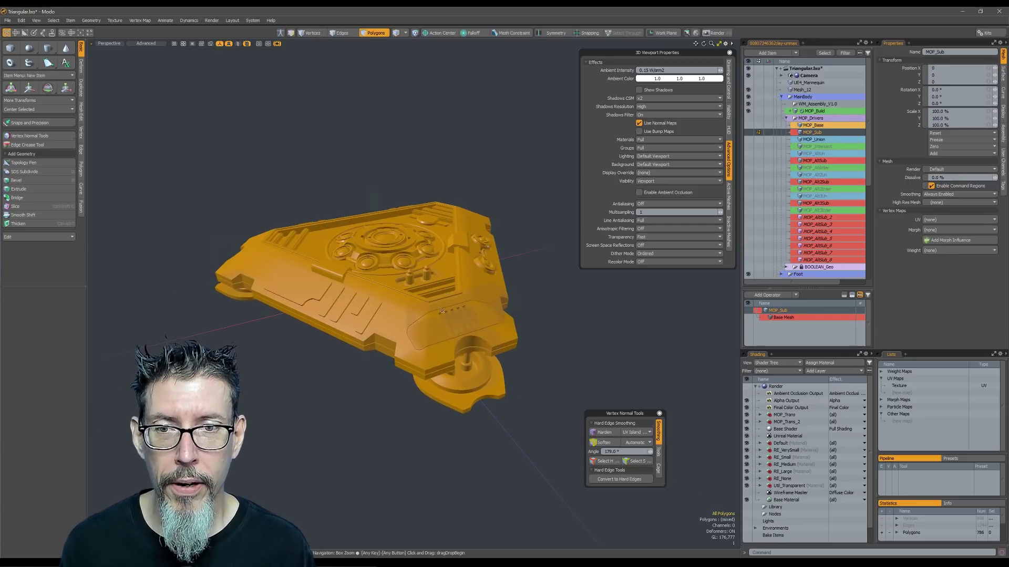
pyautogui.press('w')
pyautogui.keyDown('alt'); pyautogui.moveTo(470, 181); pyautogui.dragTo(500, 195); pyautogui.keyUp('alt')
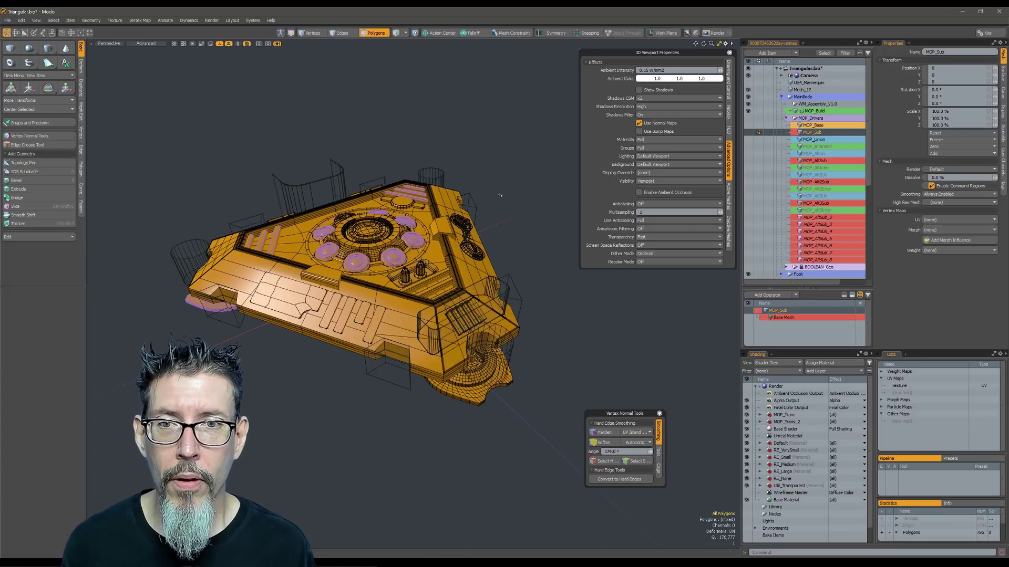
pyautogui.press('w')
pyautogui.moveTo(553, 309)
pyautogui.keyDown('alt'); pyautogui.mouseDown()
pyautogui.moveTo(525, 289)
pyautogui.moveTo(539, 292)
pyautogui.moveTo(541, 312)
pyautogui.mouseUp(); pyautogui.keyUp('alt')
pyautogui.scroll(7, 523, 311)
pyautogui.keyDown('alt'); pyautogui.moveTo(504, 341); pyautogui.dragTo(494, 333); pyautogui.keyUp('alt')
pyautogui.keyDown('alt'); pyautogui.moveTo(494, 333); pyautogui.dragTo(503, 325); pyautogui.keyUp('alt')
# - Set the viewport's Transparency option to Off and inspect how the cutter shapes display around the model
pyautogui.click(657, 237)
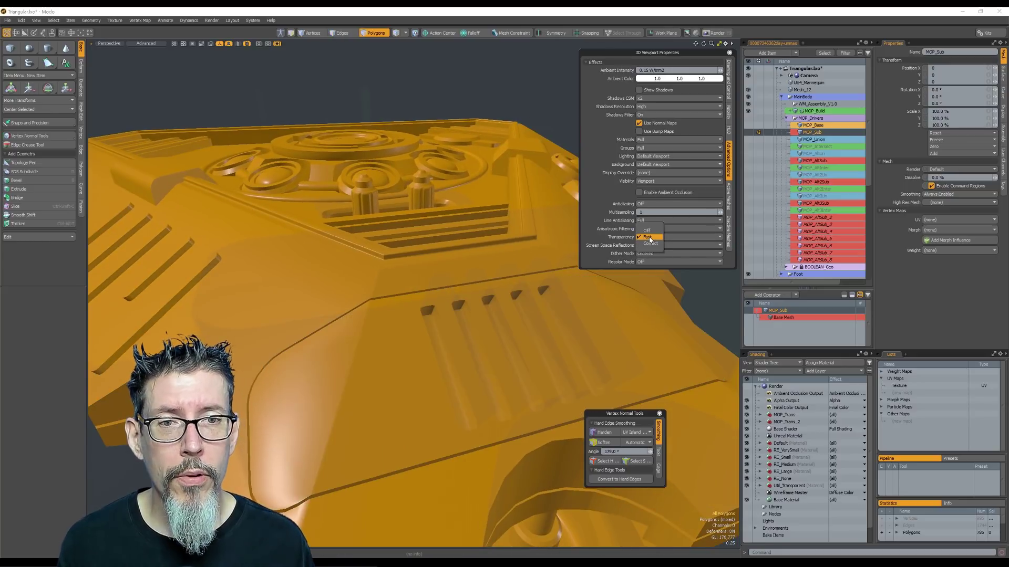
pyautogui.click(655, 231)
pyautogui.scroll(-5, 457, 289)
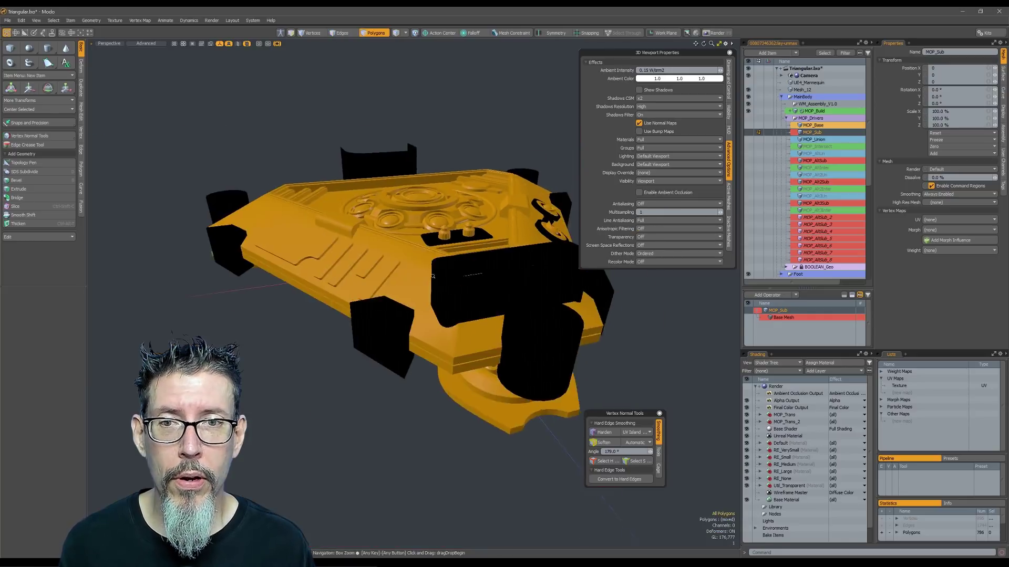
pyautogui.scroll(4, 475, 302)
pyautogui.keyDown('alt'); pyautogui.moveTo(457, 289); pyautogui.dragTo(492, 273); pyautogui.keyUp('alt')
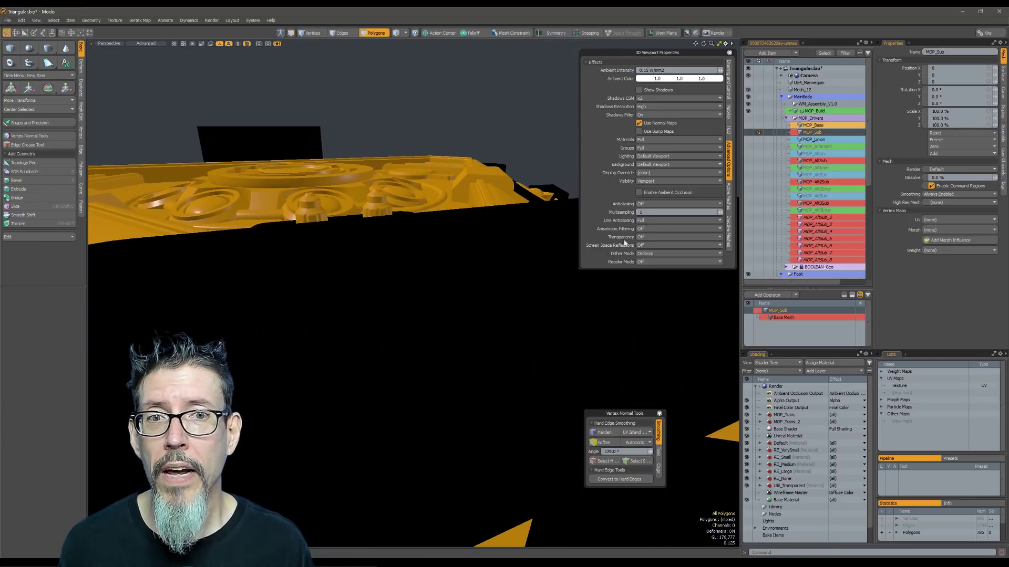
# - Set the viewport's Transparency option to Fast
pyautogui.click(651, 237)
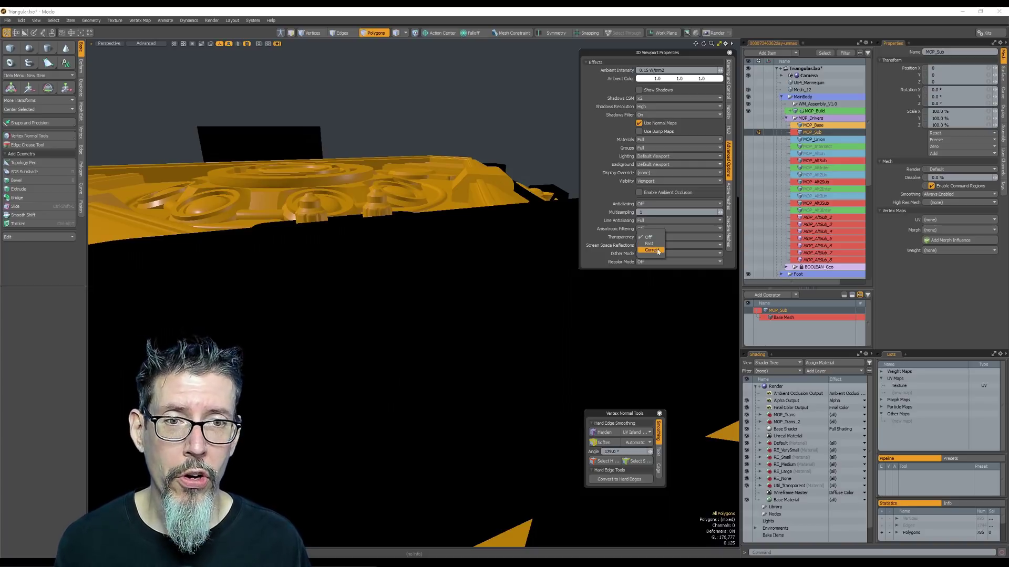
pyautogui.click(650, 244)
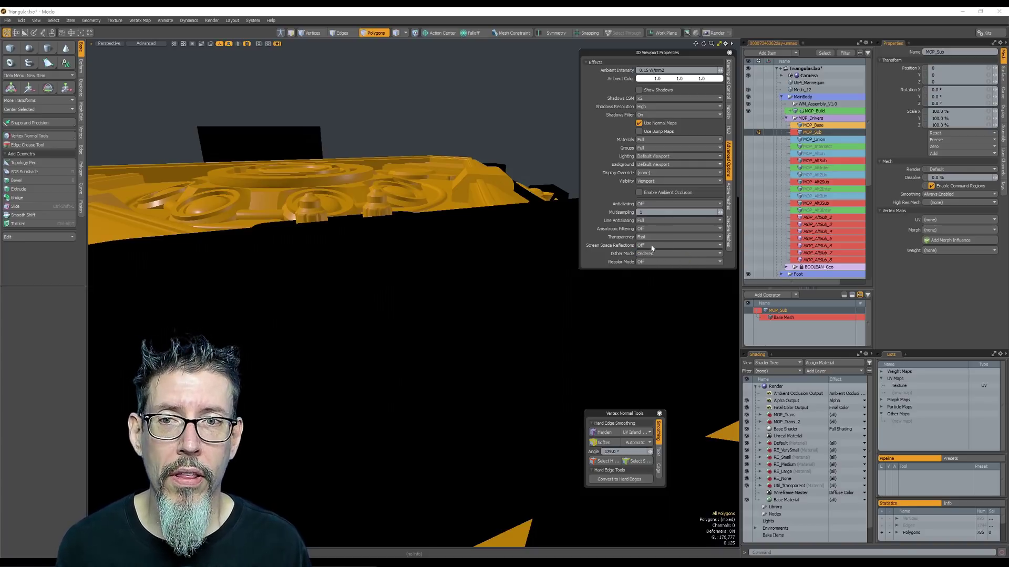
pyautogui.keyDown('alt'); pyautogui.moveTo(474, 238); pyautogui.dragTo(420, 256); pyautogui.keyUp('alt')
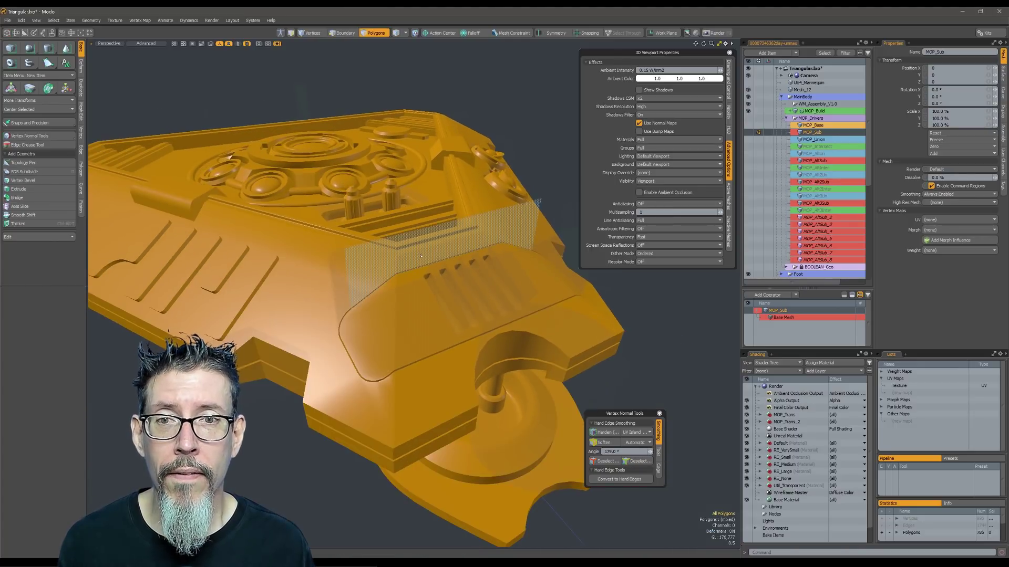
# - Switch the viewport to the Default shading style and make polygon selection active
pyautogui.hotkey('ctrl', '2')
pyautogui.click(420, 288)
pyautogui.moveTo(422, 302)
pyautogui.keyDown('alt'); pyautogui.mouseDown()
pyautogui.moveTo(431, 286)
pyautogui.moveTo(475, 338)
pyautogui.moveTo(469, 372)
pyautogui.moveTo(465, 327)
pyautogui.mouseUp(); pyautogui.keyUp('alt')
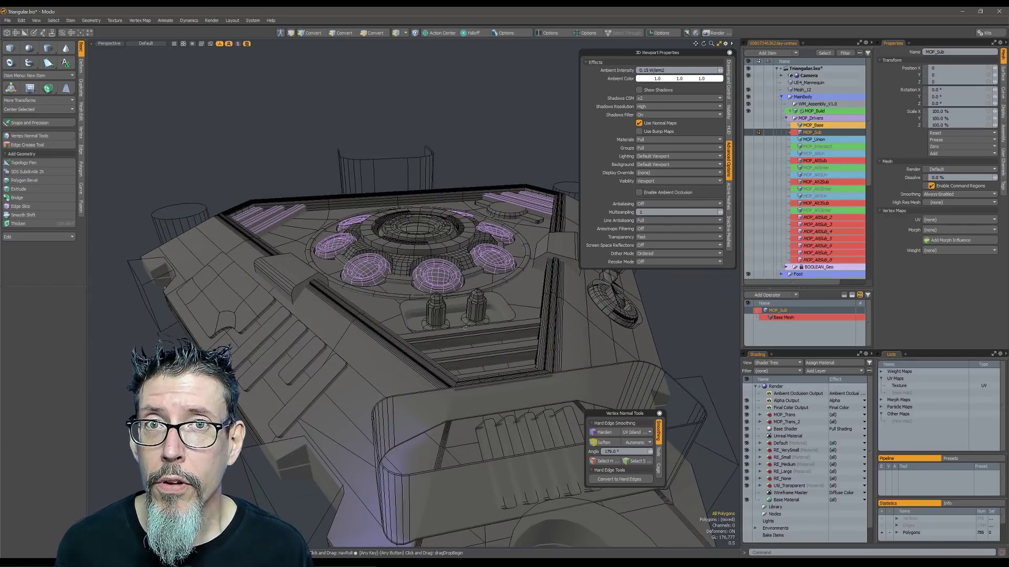
pyautogui.press('3')
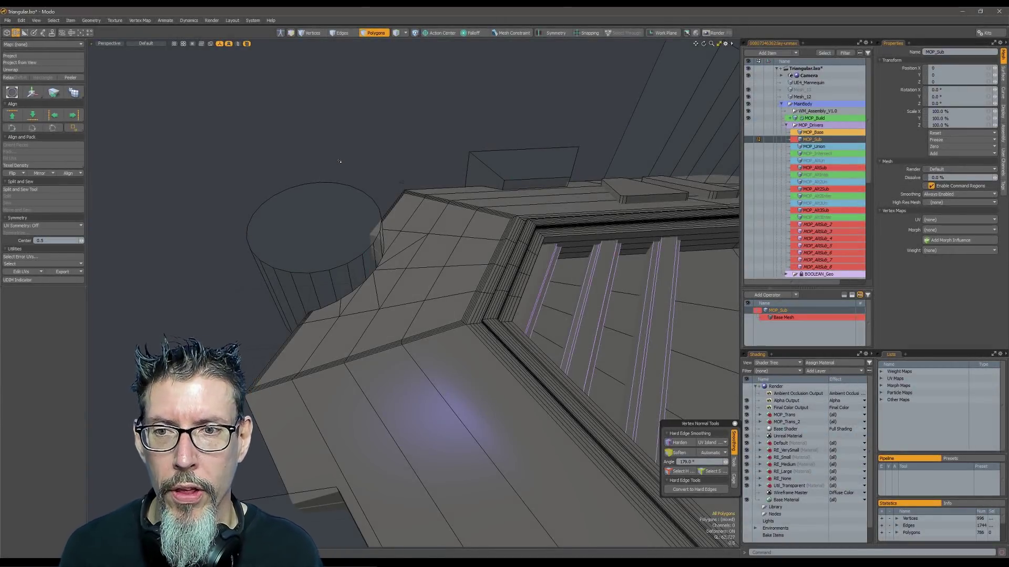
# - Examine the cylindrical cutter at the body's corner and the MOP_Sub cutter shapes isolated from the body
pyautogui.keyDown('alt'); pyautogui.moveTo(339, 161); pyautogui.dragTo(329, 250); pyautogui.keyUp('alt')
pyautogui.doubleClick(329, 250)
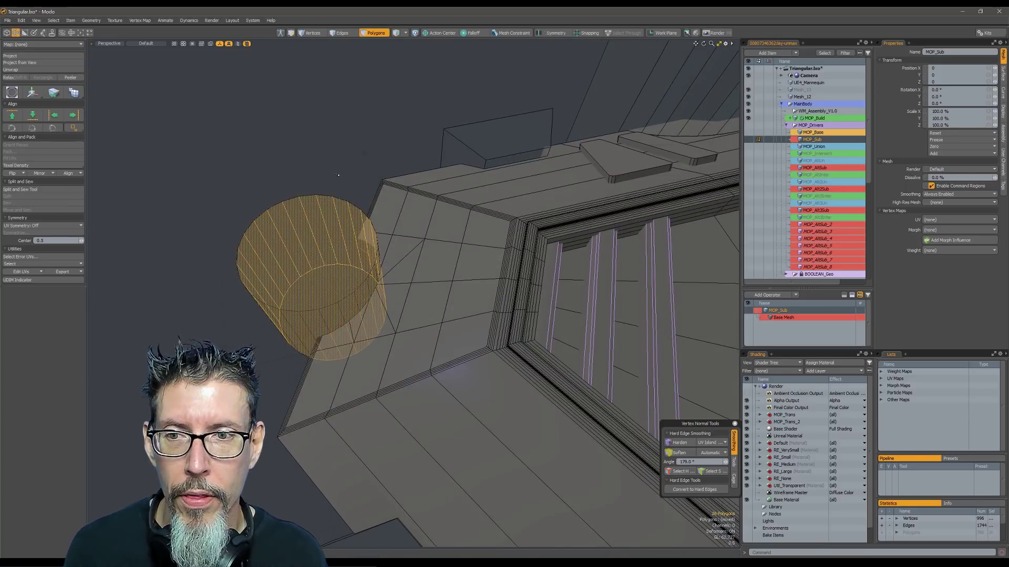
pyautogui.click(362, 182)
pyautogui.press('/')
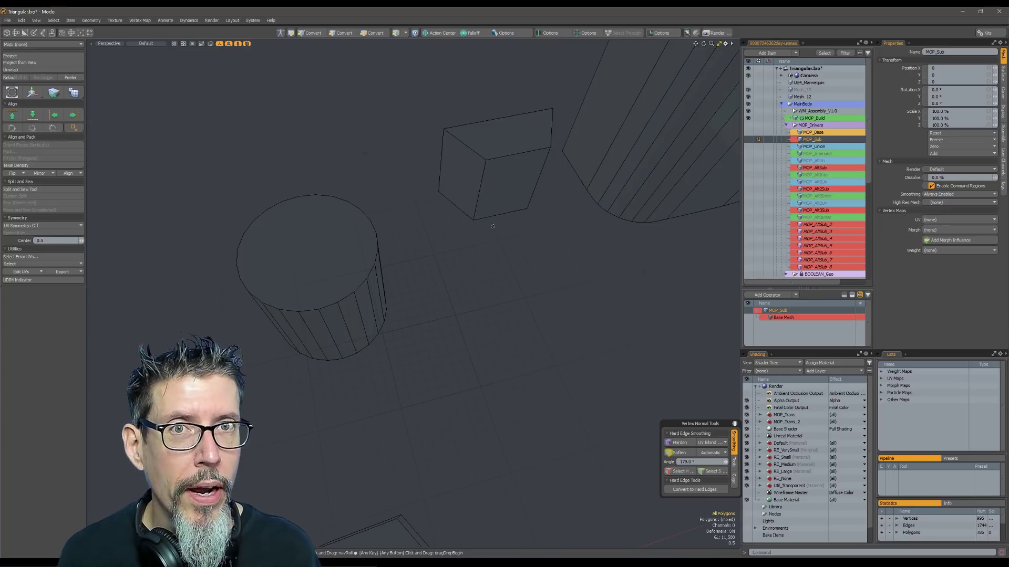
pyautogui.scroll(-5, 599, 245)
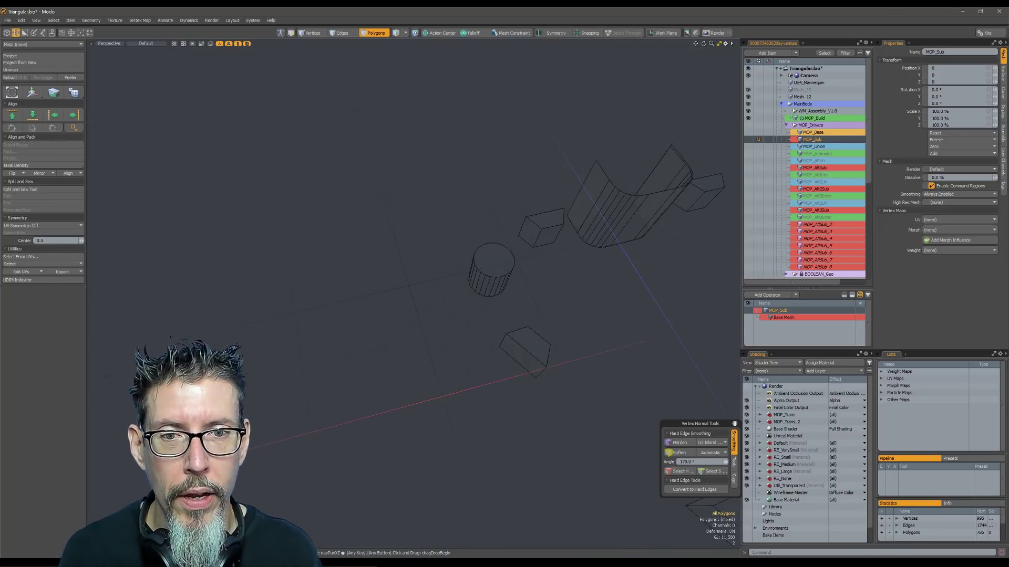
pyautogui.keyDown('alt'); pyautogui.keyDown('shift'); pyautogui.moveTo(598, 243); pyautogui.dragTo(448, 328); pyautogui.keyUp('shift'); pyautogui.keyUp('alt')
pyautogui.press('/')
# - Try to bevel two separate pairs of the cylindrical cutter's side polygons outward into the body
pyautogui.moveTo(406, 401)
pyautogui.mouseDown()
pyautogui.moveTo(389, 414)
pyautogui.moveTo(342, 352)
pyautogui.moveTo(381, 329)
pyautogui.moveTo(446, 315)
pyautogui.moveTo(424, 294)
pyautogui.moveTo(418, 310)
pyautogui.mouseUp()
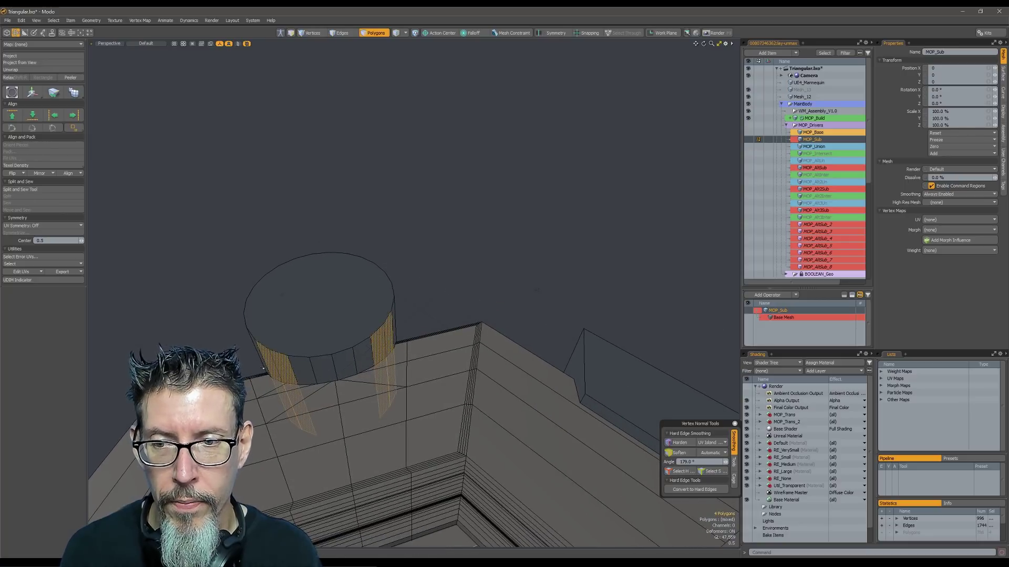
pyautogui.keyDown('alt'); pyautogui.moveTo(401, 378); pyautogui.dragTo(342, 320); pyautogui.keyUp('alt')
pyautogui.moveTo(321, 354); pyautogui.dragTo(343, 346)
pyautogui.keyDown('alt'); pyautogui.moveTo(415, 321); pyautogui.dragTo(423, 286); pyautogui.keyUp('alt')
pyautogui.keyDown('shift'); pyautogui.click(382, 298); pyautogui.keyUp('shift')
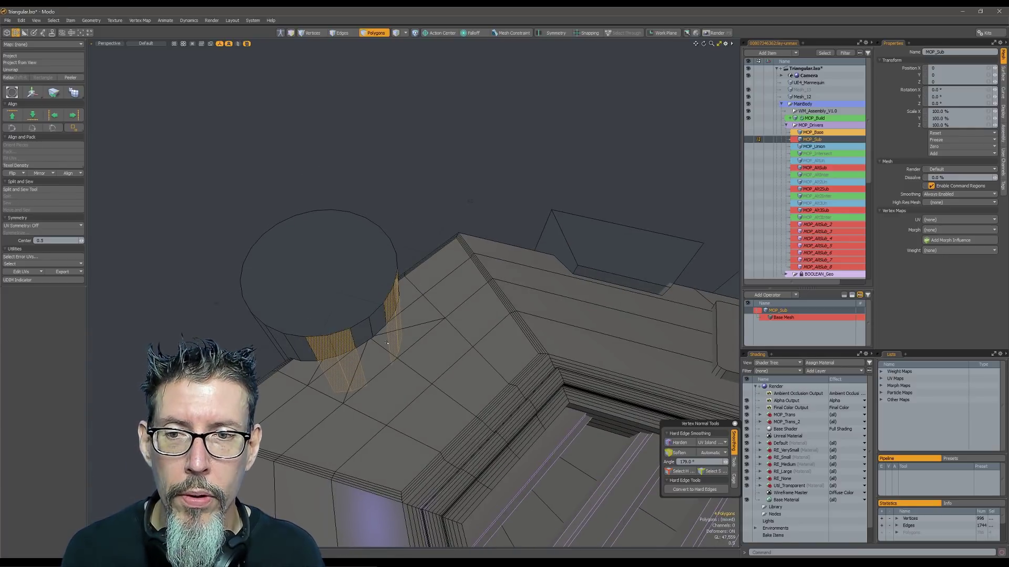
pyautogui.press('b')
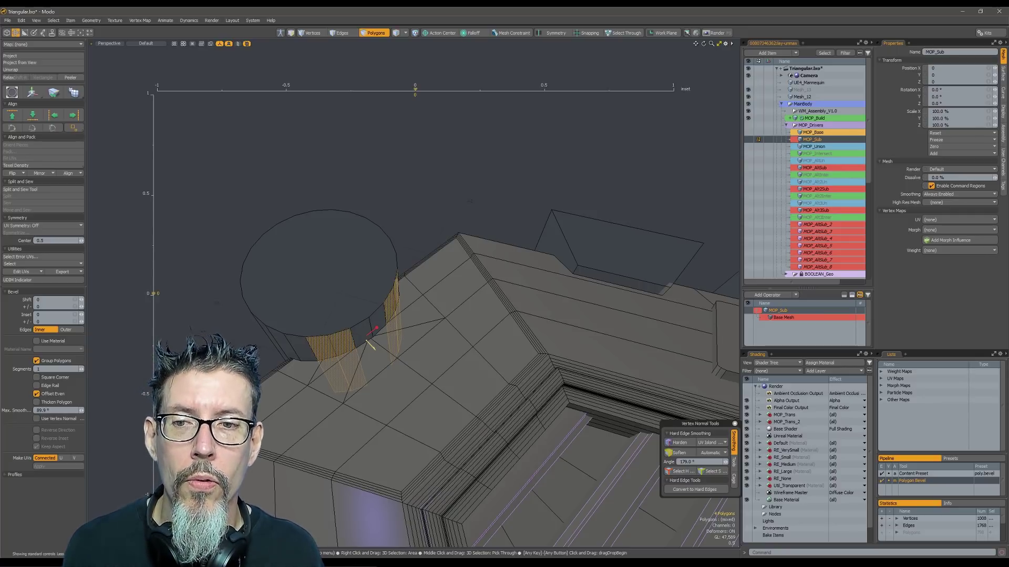
pyautogui.moveTo(373, 349); pyautogui.dragTo(380, 354)
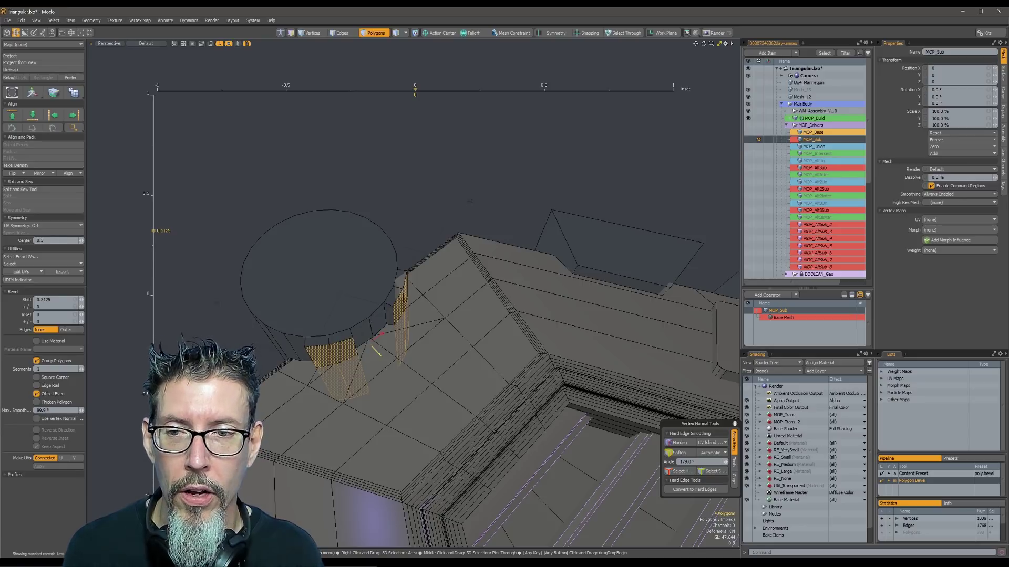
pyautogui.moveTo(380, 355); pyautogui.dragTo(379, 355)
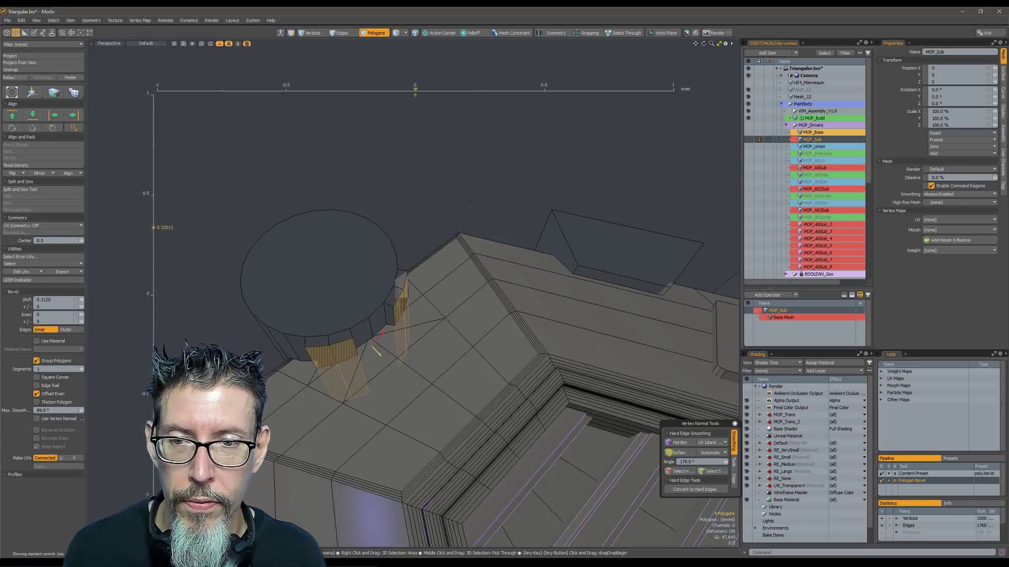
pyautogui.moveTo(381, 333); pyautogui.dragTo(383, 331)
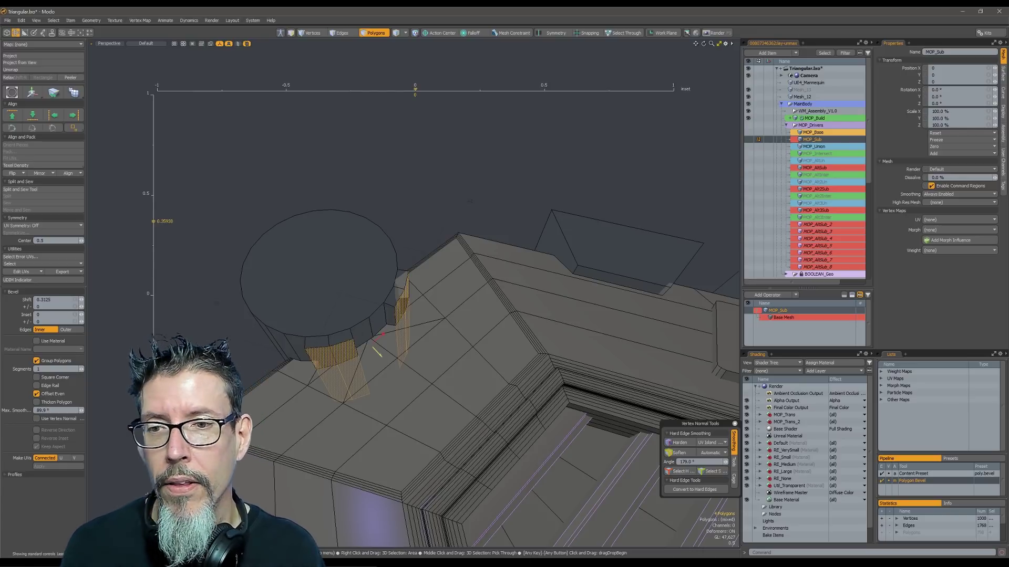
pyautogui.moveTo(382, 333); pyautogui.dragTo(387, 339)
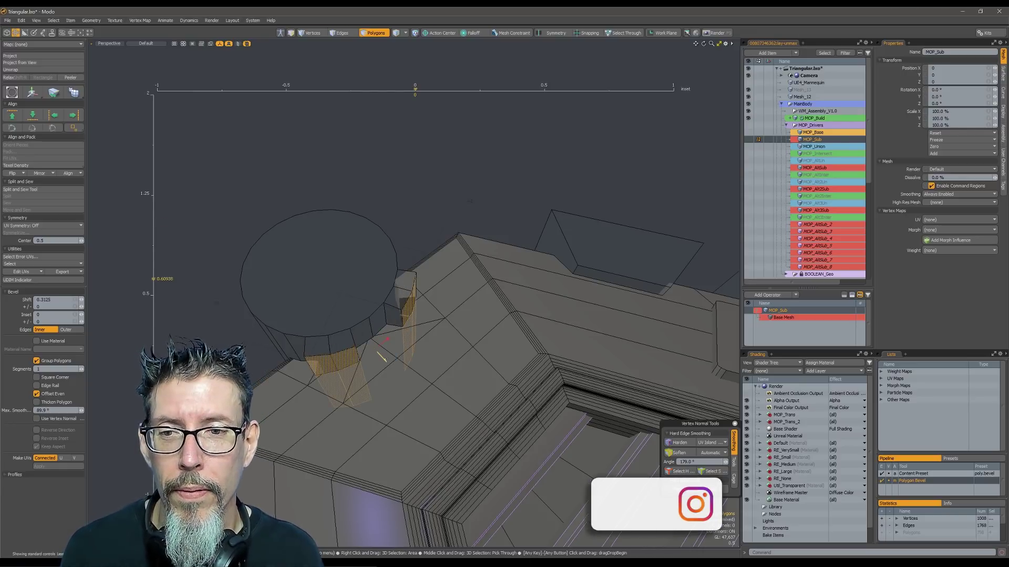
# - Inspect the cut made by the bevelled cylinder from above and undo the bevel
pyautogui.press('Escape')
pyautogui.press('5')
pyautogui.keyDown('alt'); pyautogui.moveTo(406, 250); pyautogui.dragTo(475, 245); pyautogui.keyUp('alt')
pyautogui.press('3')
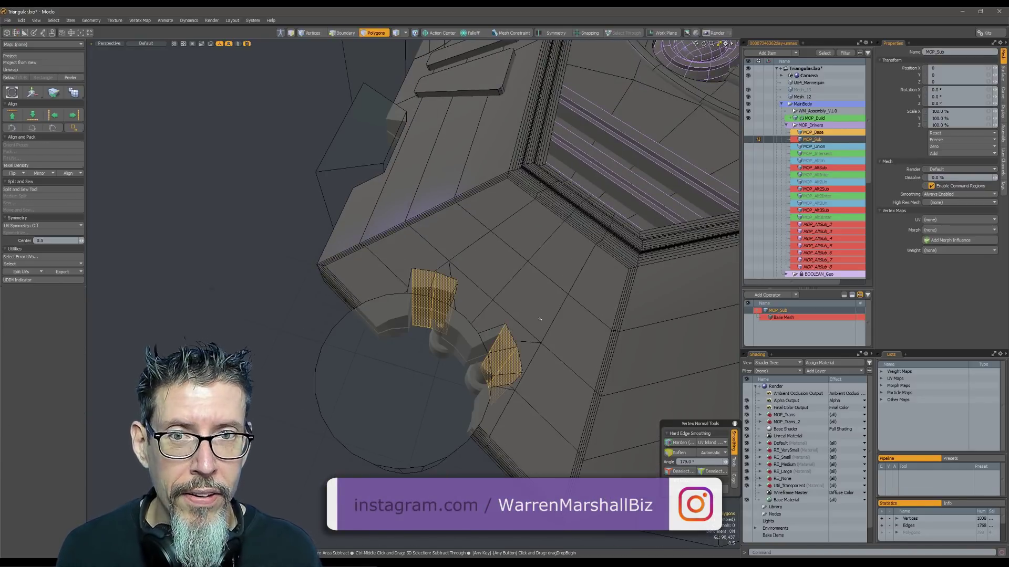
pyautogui.hotkey('ctrl', 'z')
pyautogui.hotkey('ctrl', 'z')
# - Copy the whole cylindrical cutter from MOP_Sub into the empty Mesh_13 item
pyautogui.keyDown('alt'); pyautogui.moveTo(483, 302); pyautogui.dragTo(337, 268); pyautogui.keyUp('alt')
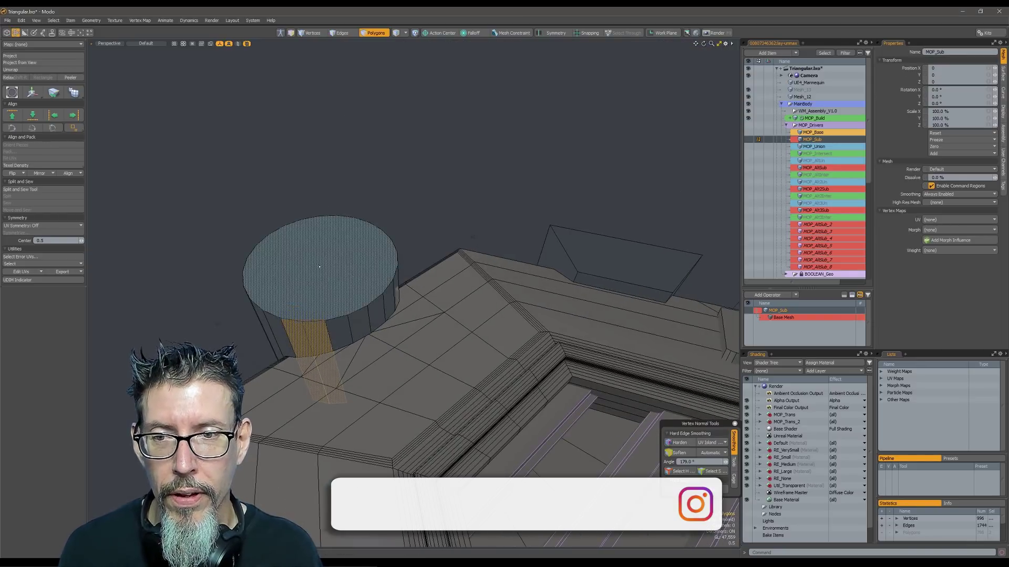
pyautogui.doubleClick(317, 266)
pyautogui.click(320, 260)
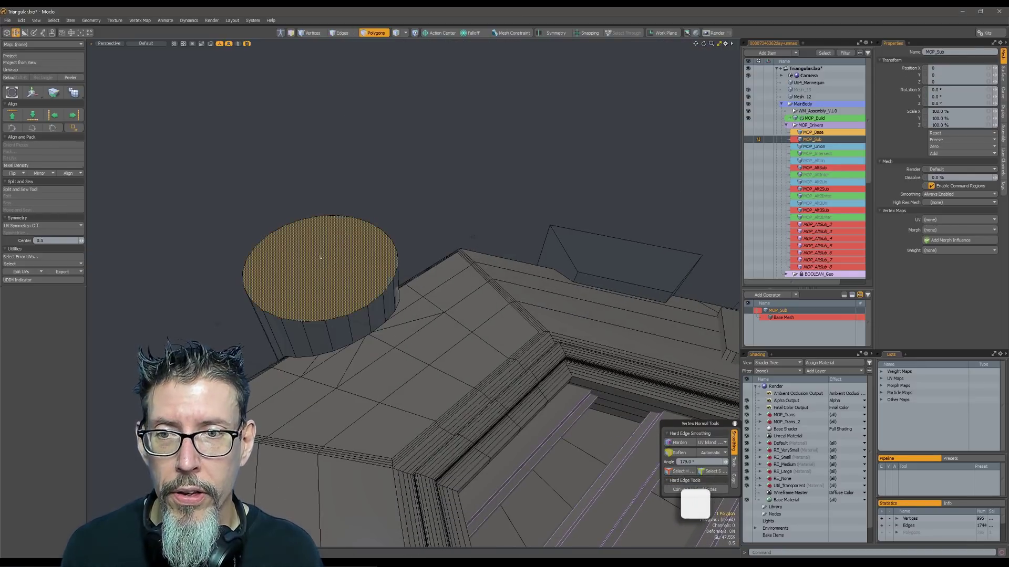
pyautogui.doubleClick(320, 258)
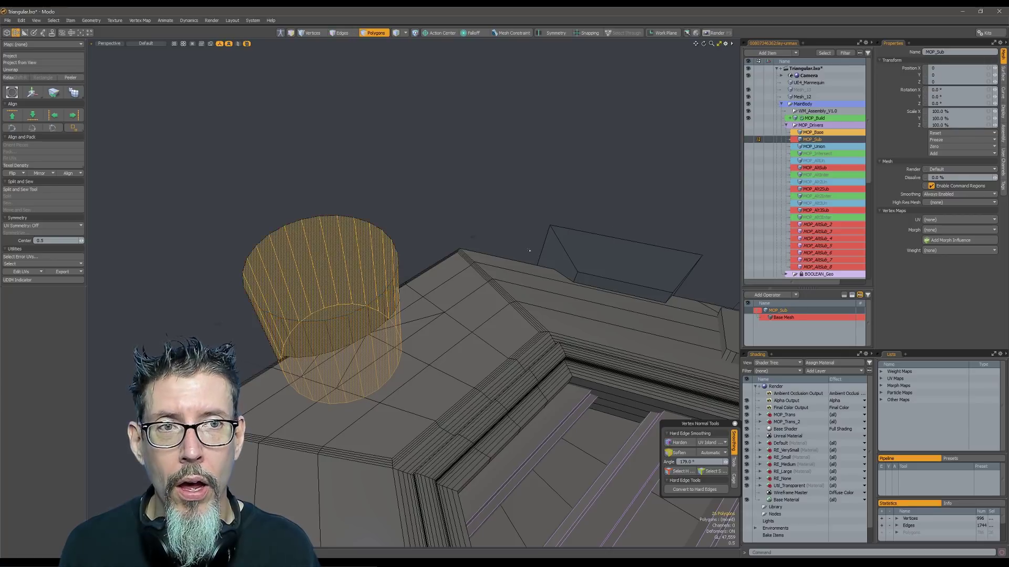
pyautogui.click(816, 89)
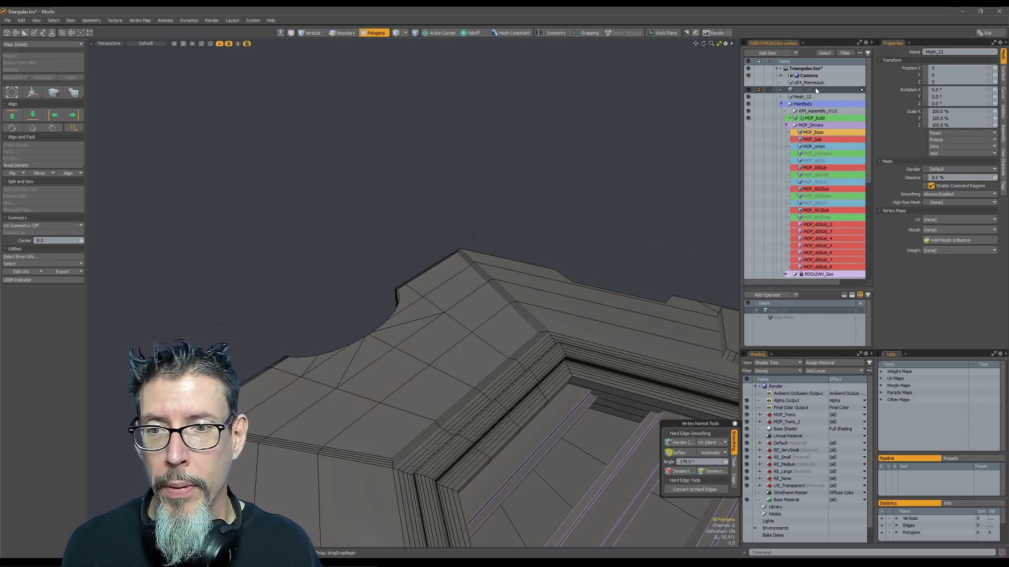
pyautogui.hotkey('ctrl', 'v')
pyautogui.hotkey('shift', 'h')
pyautogui.press('u')
# - Bevel two separate pairs of side polygons outward on the cylinder copy in Mesh_13
pyautogui.moveTo(330, 343)
pyautogui.mouseDown()
pyautogui.moveTo(342, 339)
pyautogui.moveTo(313, 332)
pyautogui.mouseUp()
pyautogui.keyDown('shift'); pyautogui.moveTo(386, 292); pyautogui.dragTo(419, 279); pyautogui.keyUp('shift')
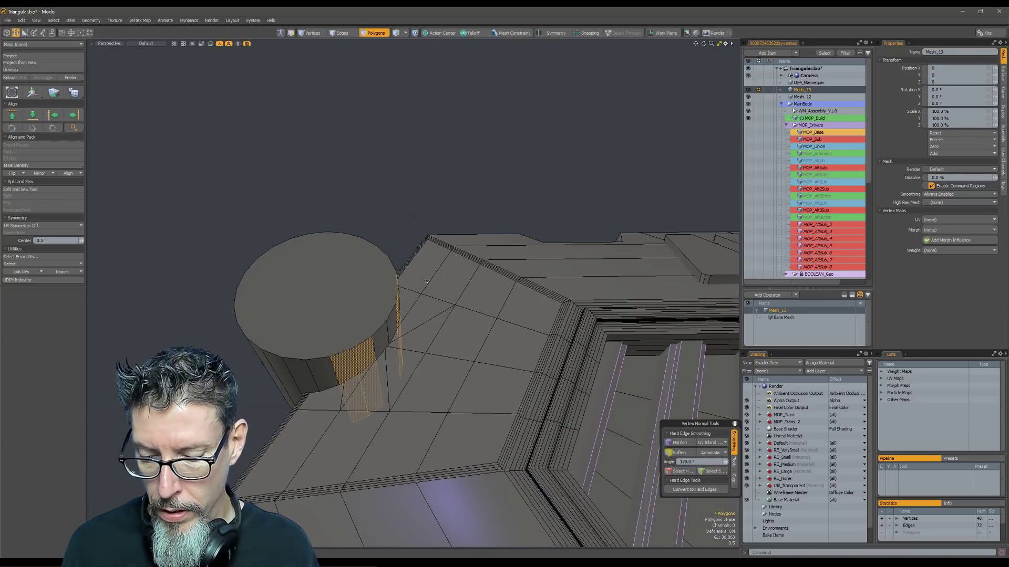
pyautogui.press('b')
pyautogui.moveTo(384, 360); pyautogui.dragTo(409, 352)
pyautogui.keyDown('alt'); pyautogui.moveTo(409, 352); pyautogui.dragTo(445, 367); pyautogui.keyUp('alt')
pyautogui.press('space')
# - Delete the entire bevelled cylinder copy from Mesh_13
pyautogui.doubleClick(355, 306)
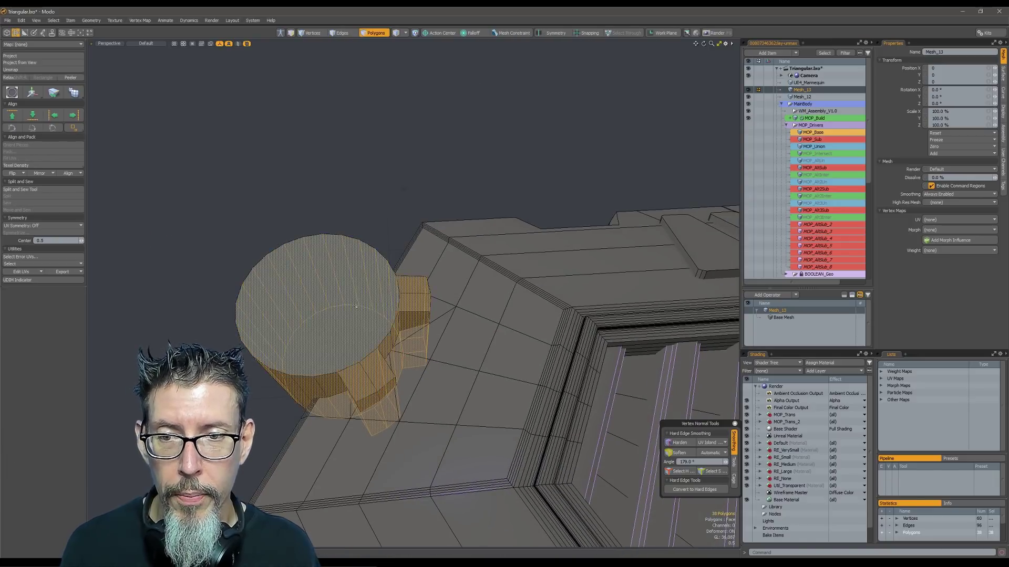
pyautogui.press('Delete')
# - Delete the cylindrical cutter at the body's corner from the MOP_Sub mesh
pyautogui.click(821, 140)
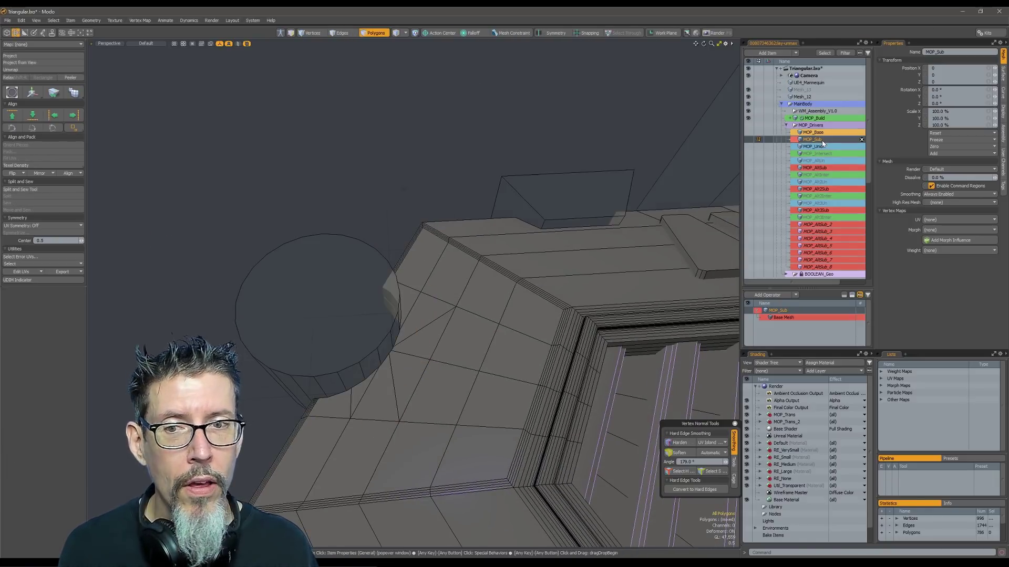
pyautogui.keyDown('alt'); pyautogui.moveTo(389, 226); pyautogui.dragTo(345, 263); pyautogui.keyUp('alt')
pyautogui.click(316, 267)
pyautogui.doubleClick(317, 267)
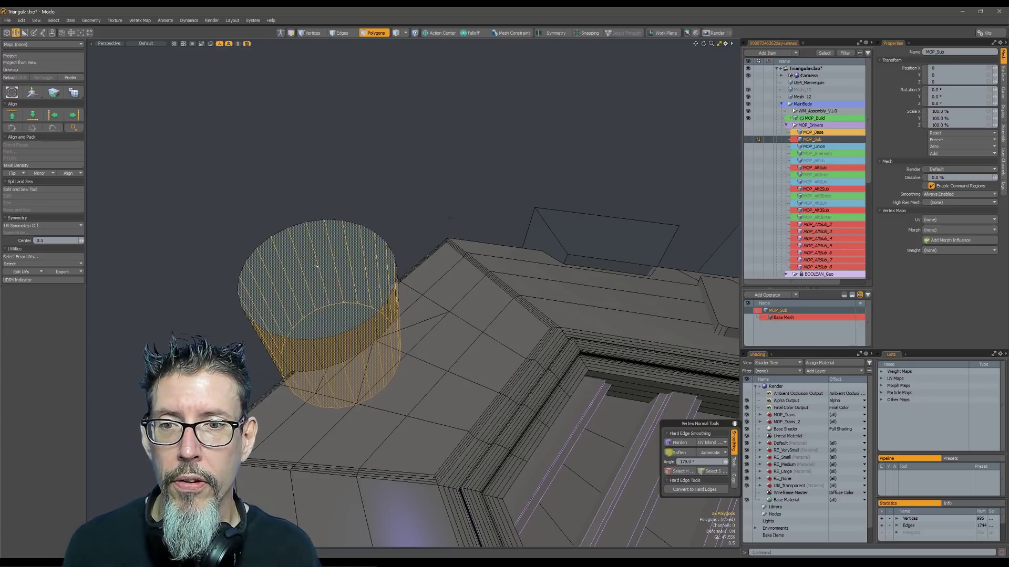
pyautogui.press('Delete')
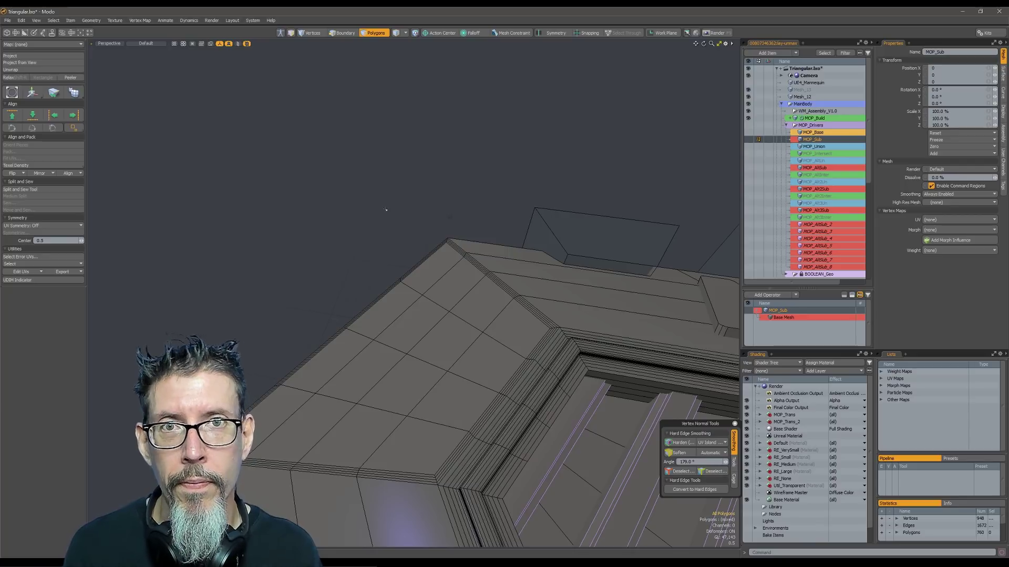
pyautogui.keyDown('alt'); pyautogui.moveTo(386, 210); pyautogui.dragTo(430, 285); pyautogui.keyUp('alt')
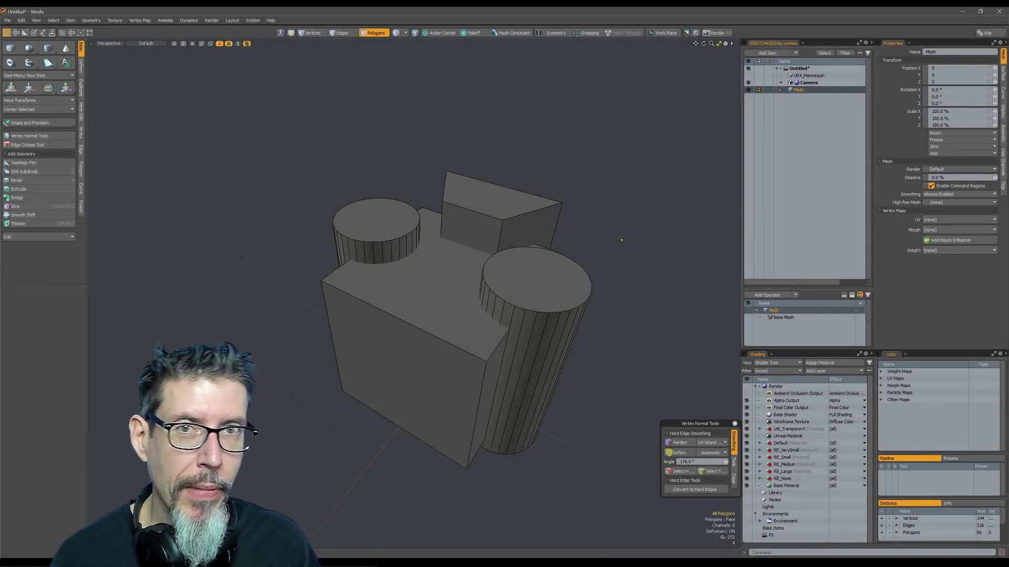
pyautogui.keyDown('alt'); pyautogui.moveTo(621, 240); pyautogui.dragTo(563, 215); pyautogui.keyUp('alt')
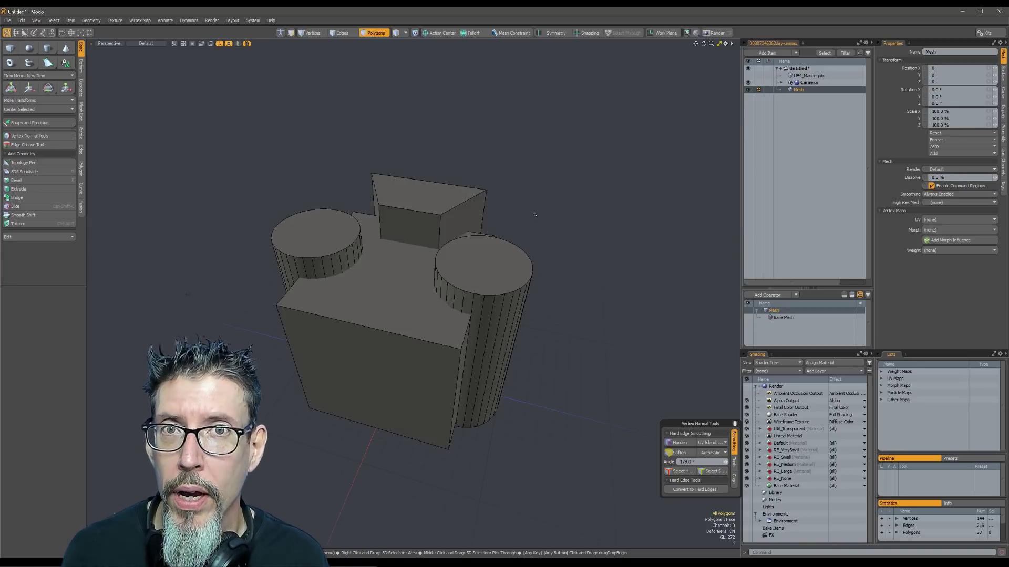
pyautogui.keyDown('alt'); pyautogui.moveTo(535, 214); pyautogui.dragTo(493, 224); pyautogui.keyUp('alt')
pyautogui.click(391, 295)
pyautogui.doubleClick(391, 295)
pyautogui.click(518, 205)
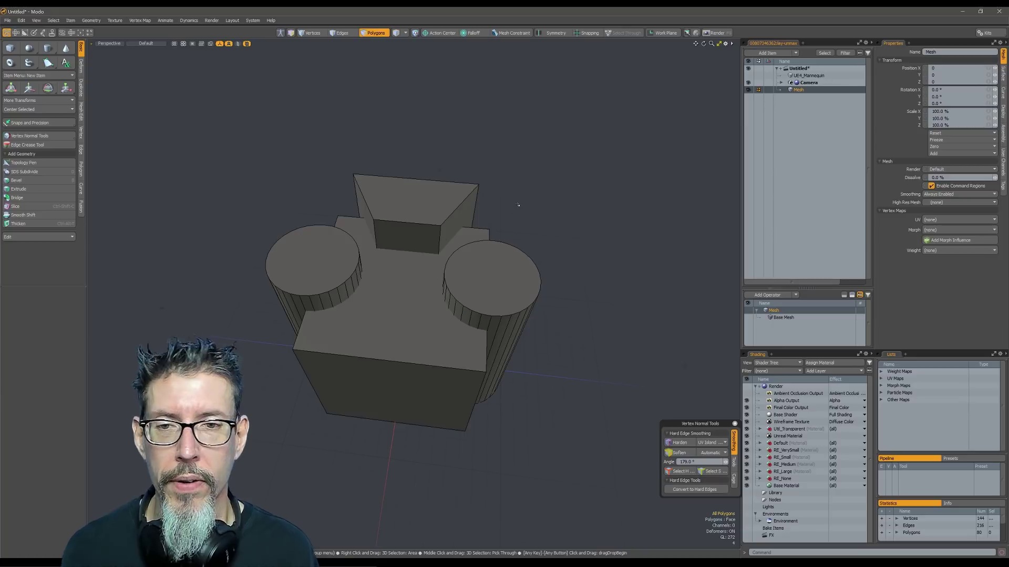
# - Create a mesh-operation boolean setup that uses the large box in the new scene as its base mesh
pyautogui.keyDown('alt'); pyautogui.moveTo(518, 205); pyautogui.dragTo(484, 183); pyautogui.keyUp('alt')
pyautogui.click(390, 286)
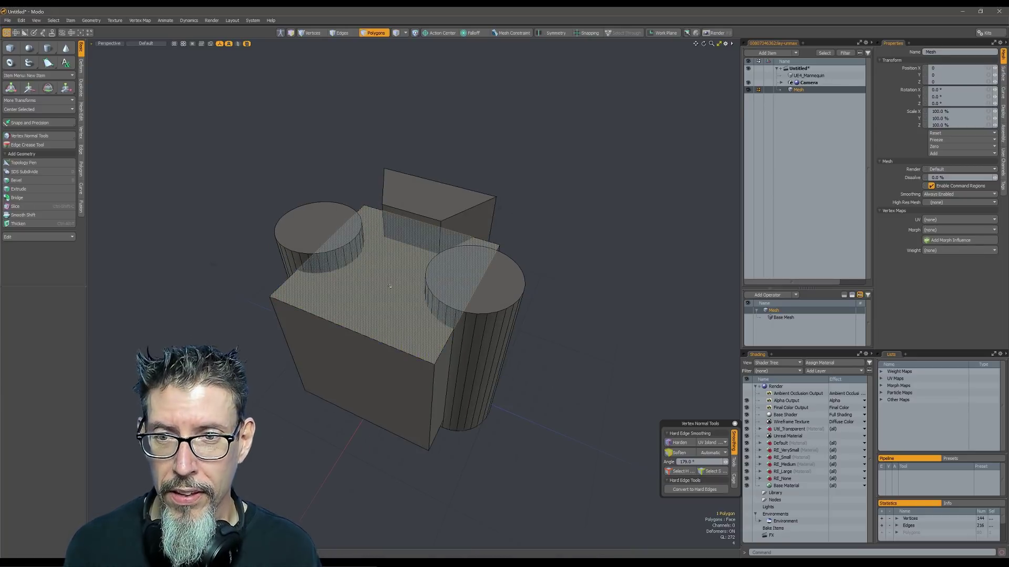
pyautogui.hotkey('ctrl', 'shift', 'b')
pyautogui.click(547, 350)
pyautogui.keyDown('alt'); pyautogui.moveTo(548, 351); pyautogui.dragTo(520, 403); pyautogui.keyUp('alt')
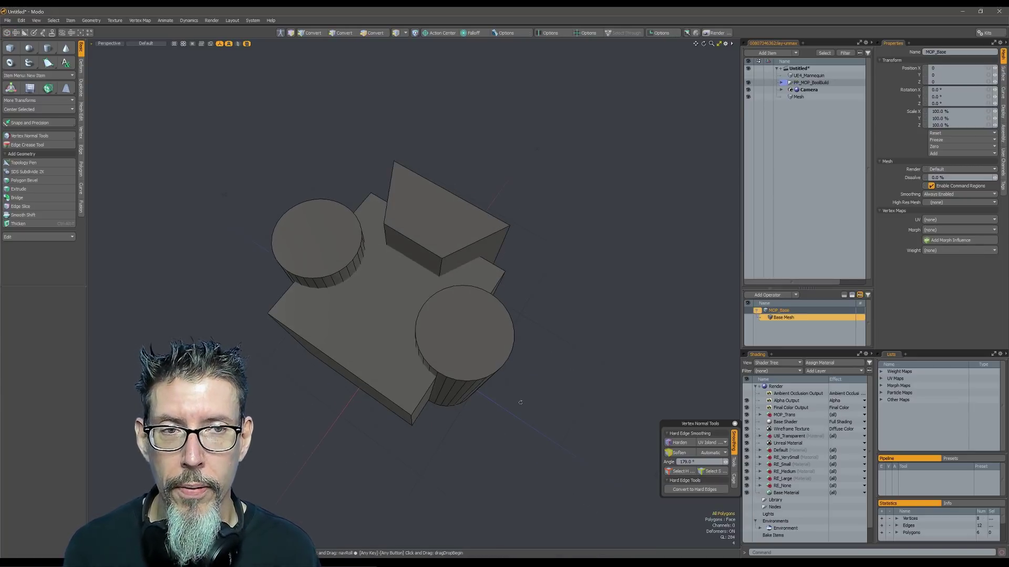
# - Show the box, cylinders and wedge block close up in the ray-traced viewport preview
pyautogui.keyDown('alt'); pyautogui.moveTo(556, 345); pyautogui.dragTo(547, 325); pyautogui.keyUp('alt')
pyautogui.press('F8')
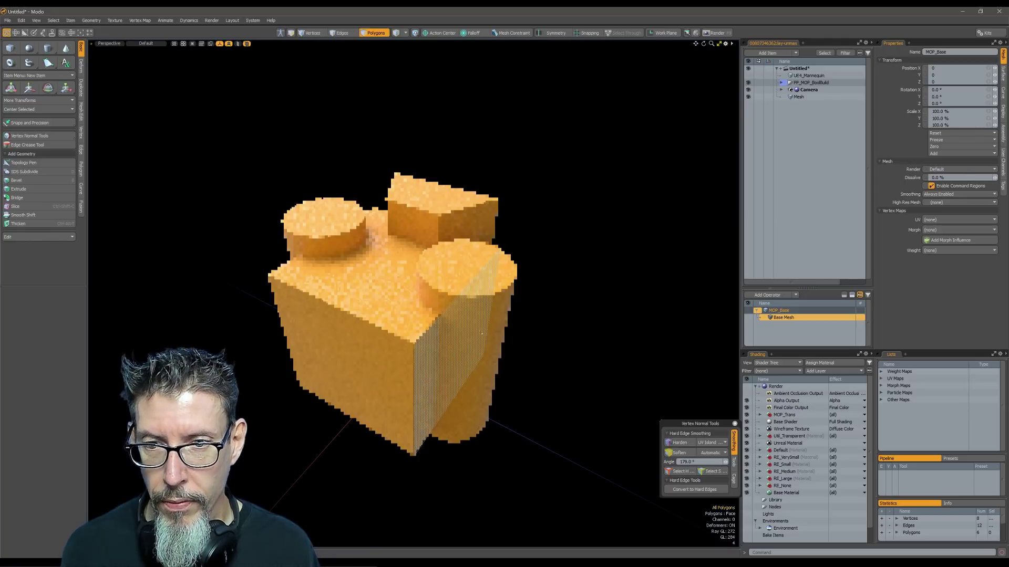
pyautogui.keyDown('ctrl'); pyautogui.keyDown('alt'); pyautogui.moveTo(514, 360); pyautogui.dragTo(543, 352); pyautogui.keyUp('alt'); pyautogui.keyUp('ctrl')
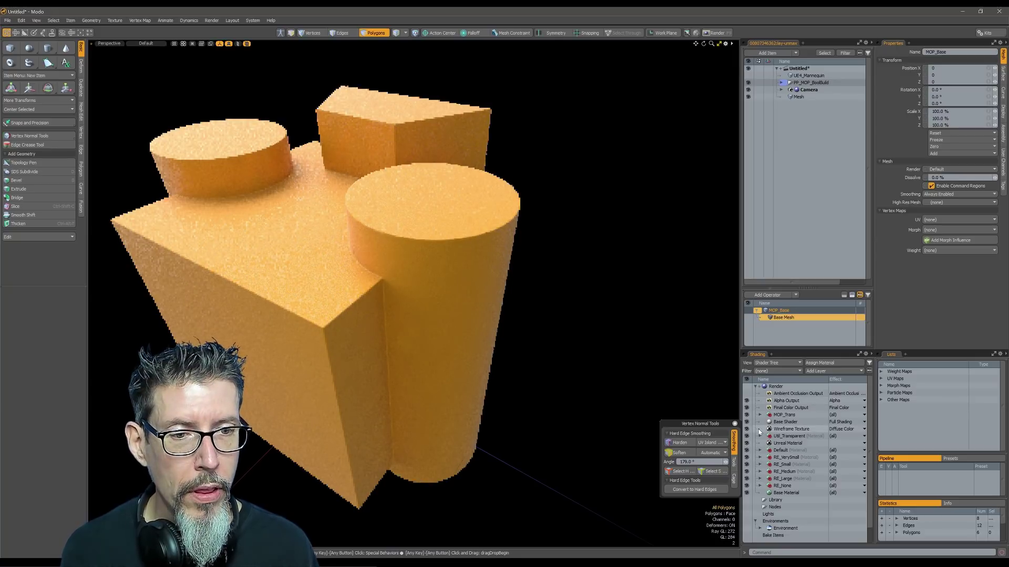
# - Set the Rounded Edge Width of the material in the Default group to 0.75
pyautogui.click(760, 450)
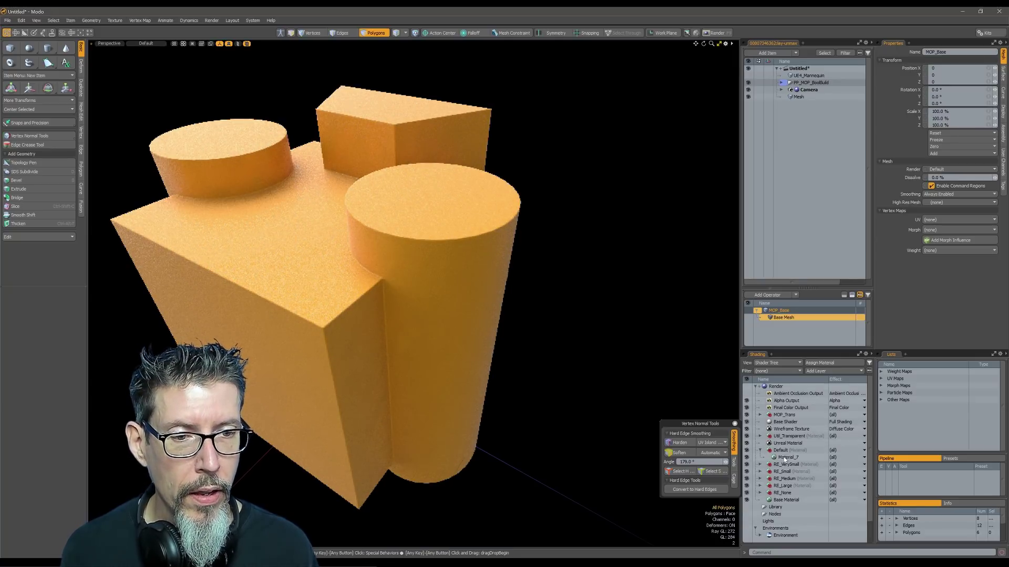
pyautogui.click(787, 458)
pyautogui.press('BackSpace')
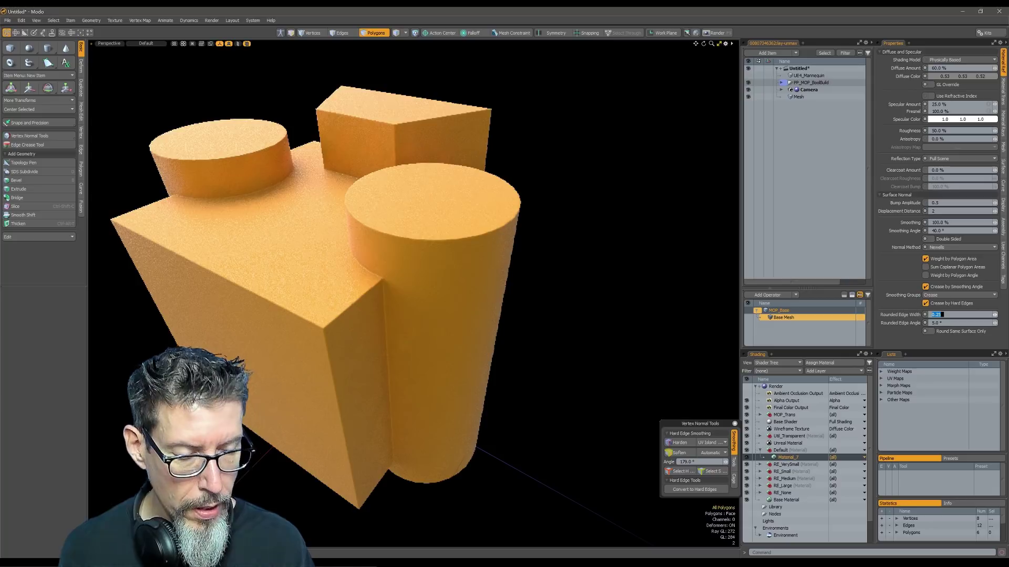
pyautogui.press('Return')
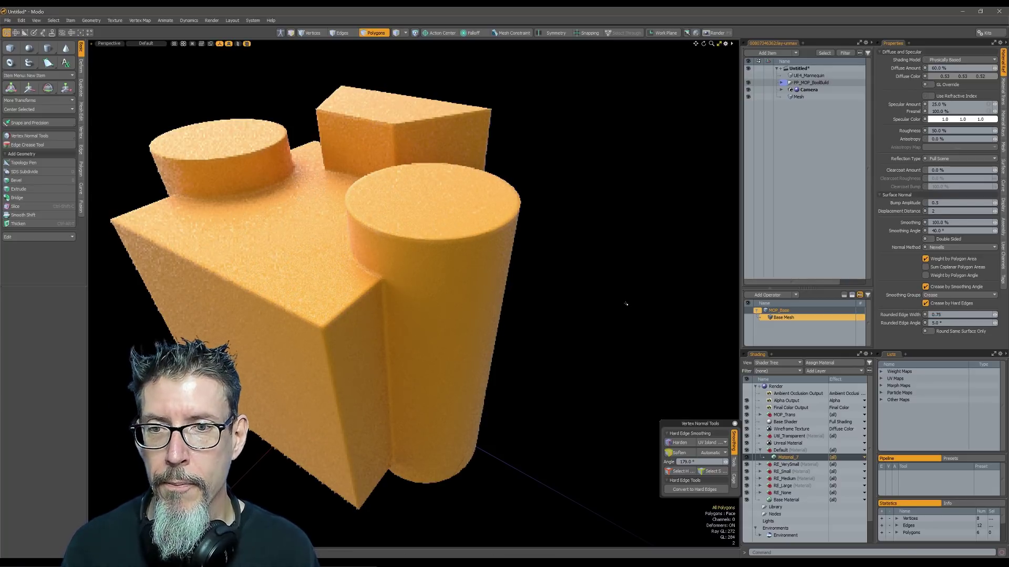
# - Leave the ray-traced preview and subtract both cylinders from the base box as boolean cutters
pyautogui.hotkey('ctrl', 'r')
pyautogui.scroll(-4, 475, 266)
pyautogui.keyDown('alt'); pyautogui.moveTo(474, 266); pyautogui.dragTo(504, 276); pyautogui.keyUp('alt')
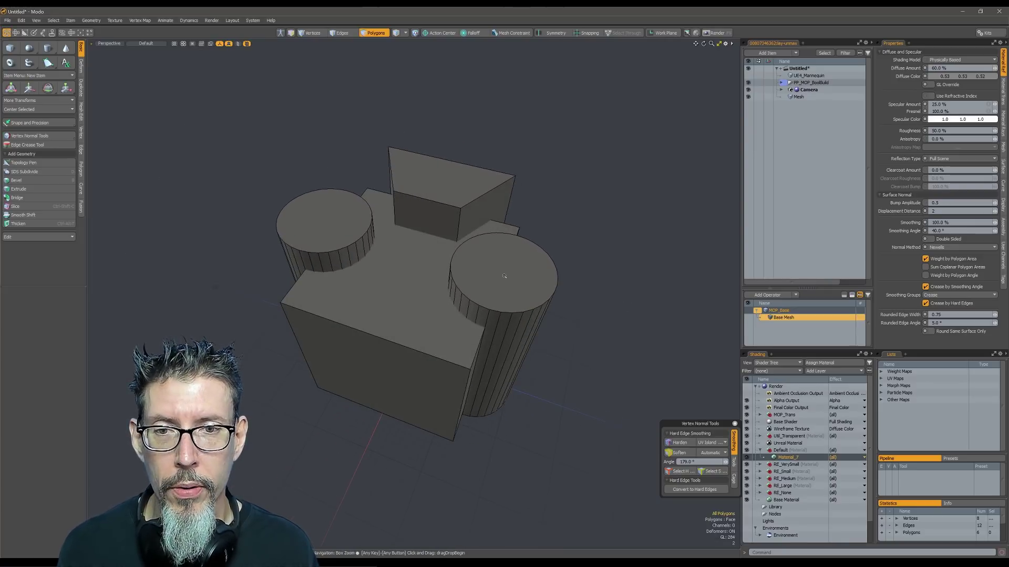
pyautogui.doubleClick(504, 276)
pyautogui.click(503, 276)
pyautogui.keyDown('shift'); pyautogui.doubleClick(336, 227); pyautogui.keyUp('shift')
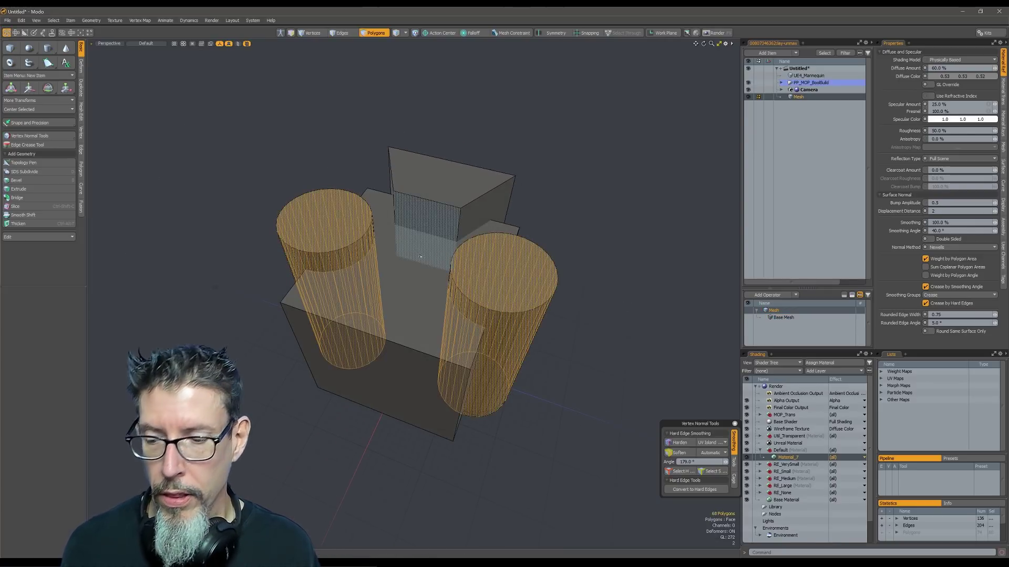
pyautogui.hotkey('ctrl', '-')
pyautogui.click(603, 250)
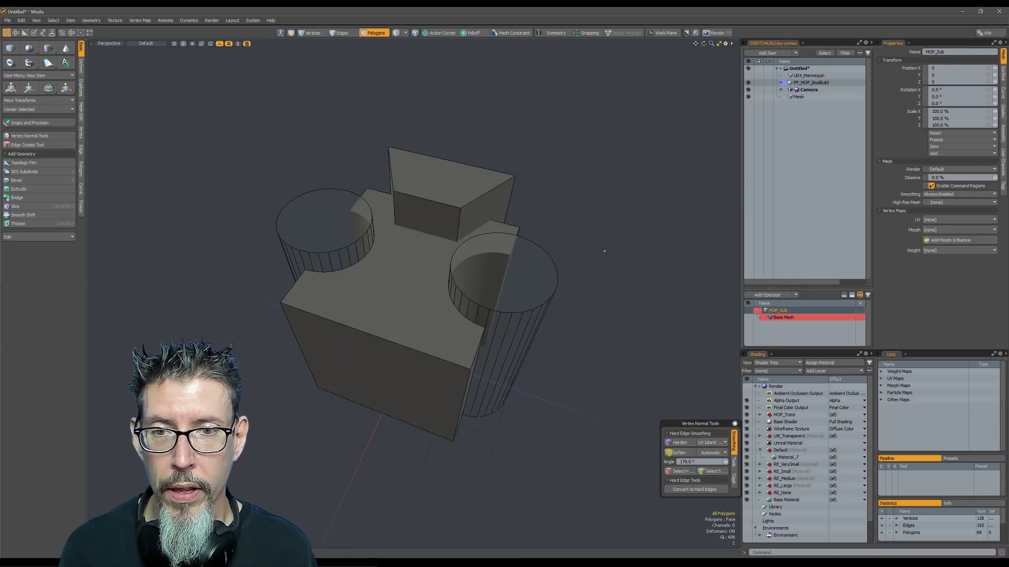
# - Check the two cylindrical cuts in the ray-traced preview with the cutters hidden, and return to the shaded view
pyautogui.hotkey('ctrl', 'w')
pyautogui.keyDown('alt'); pyautogui.moveTo(614, 319); pyautogui.dragTo(589, 314); pyautogui.keyUp('alt')
pyautogui.scroll(4, 545, 305)
pyautogui.hotkey('ctrl', 'F8')
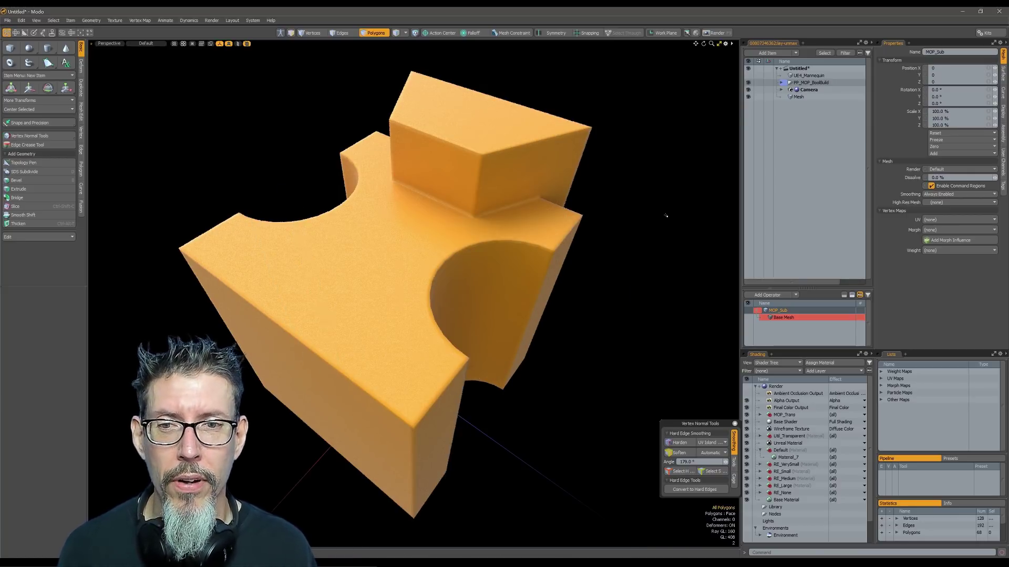
pyautogui.hotkey('ctrl', 'z')
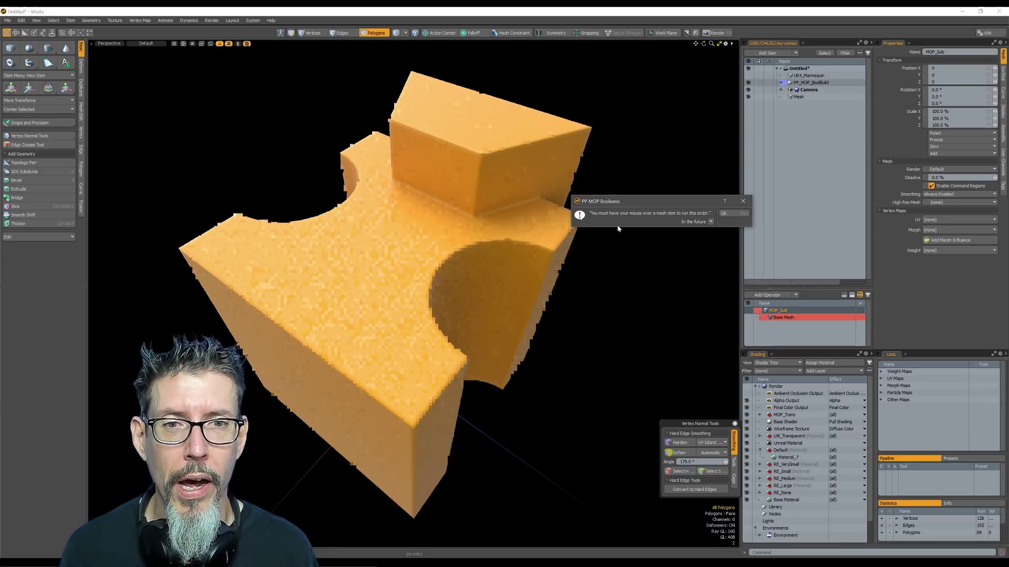
pyautogui.press('Return')
pyautogui.press('F8')
# - Subtract the wedge-shaped block from the base box as another boolean cutter
pyautogui.moveTo(593, 262)
pyautogui.keyDown('alt'); pyautogui.mouseDown()
pyautogui.moveTo(530, 286)
pyautogui.moveTo(400, 302)
pyautogui.moveTo(459, 218)
pyautogui.mouseUp(); pyautogui.keyUp('alt')
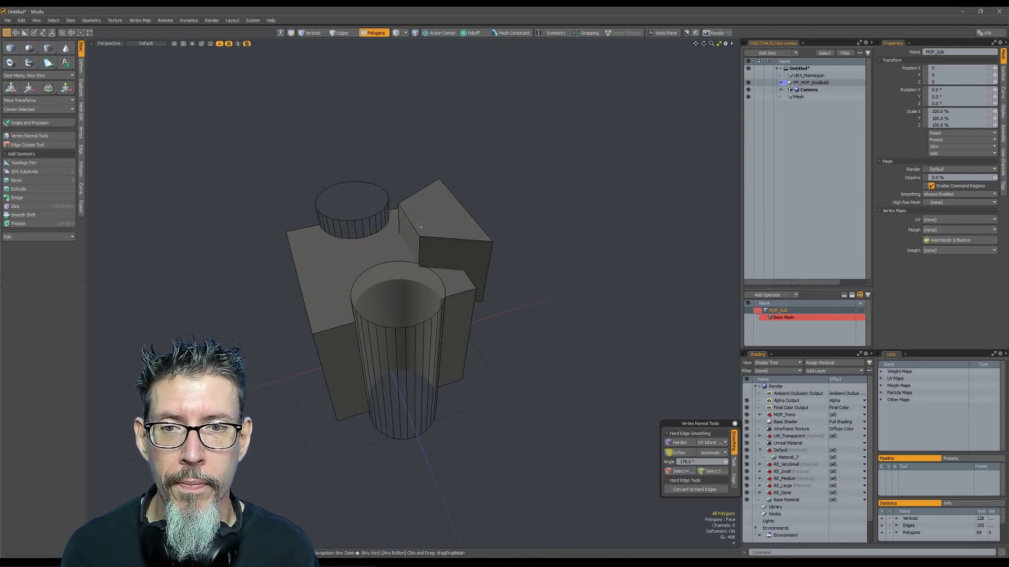
pyautogui.doubleClick(433, 220)
pyautogui.doubleClick(439, 220)
pyautogui.moveTo(477, 282)
pyautogui.keyDown('alt'); pyautogui.mouseDown()
pyautogui.moveTo(494, 283)
pyautogui.moveTo(473, 283)
pyautogui.mouseUp(); pyautogui.keyUp('alt')
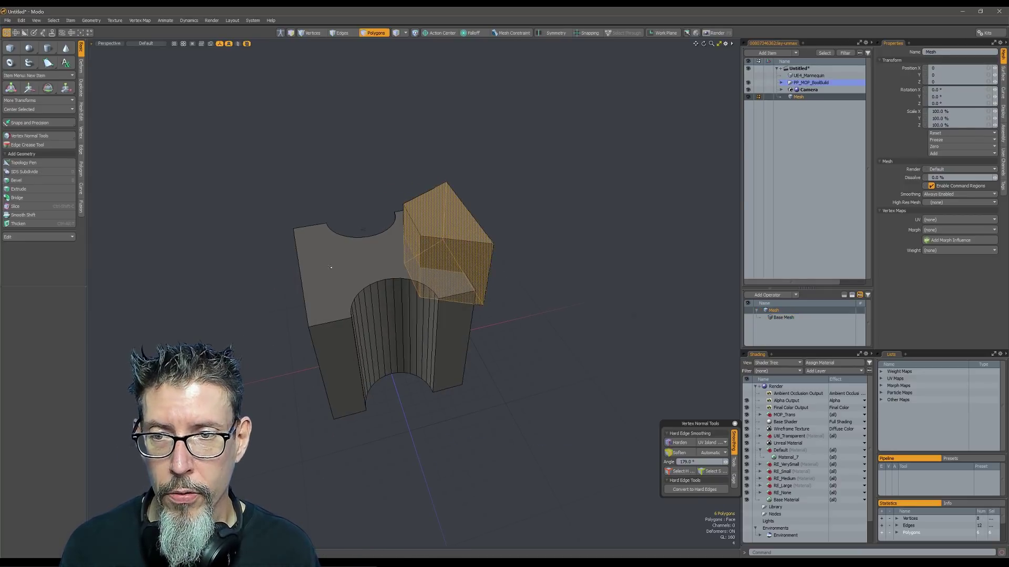
pyautogui.press('-')
pyautogui.keyDown('alt'); pyautogui.moveTo(620, 302); pyautogui.dragTo(526, 296); pyautogui.keyUp('alt')
pyautogui.click(565, 297)
# - Inspect the pocket cut by the wedge block in the ray-traced preview and return to the shaded view
pyautogui.scroll(3, 572, 289)
pyautogui.moveTo(583, 287)
pyautogui.keyDown('alt'); pyautogui.mouseDown()
pyautogui.moveTo(528, 282)
pyautogui.moveTo(551, 311)
pyautogui.mouseUp(); pyautogui.keyUp('alt')
pyautogui.hotkey('ctrl', 'F8')
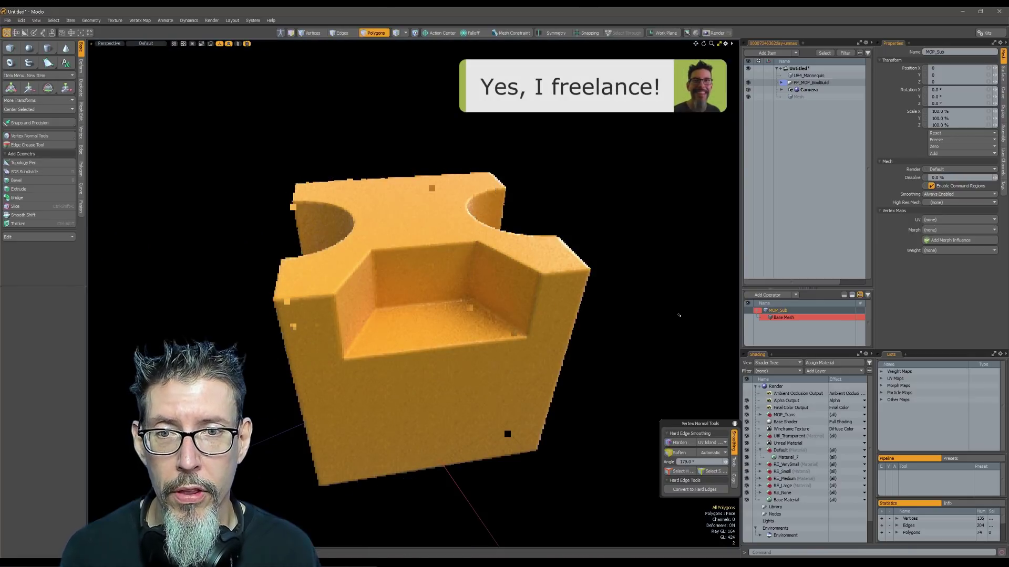
pyautogui.keyDown('alt'); pyautogui.moveTo(679, 315); pyautogui.dragTo(645, 292); pyautogui.keyUp('alt')
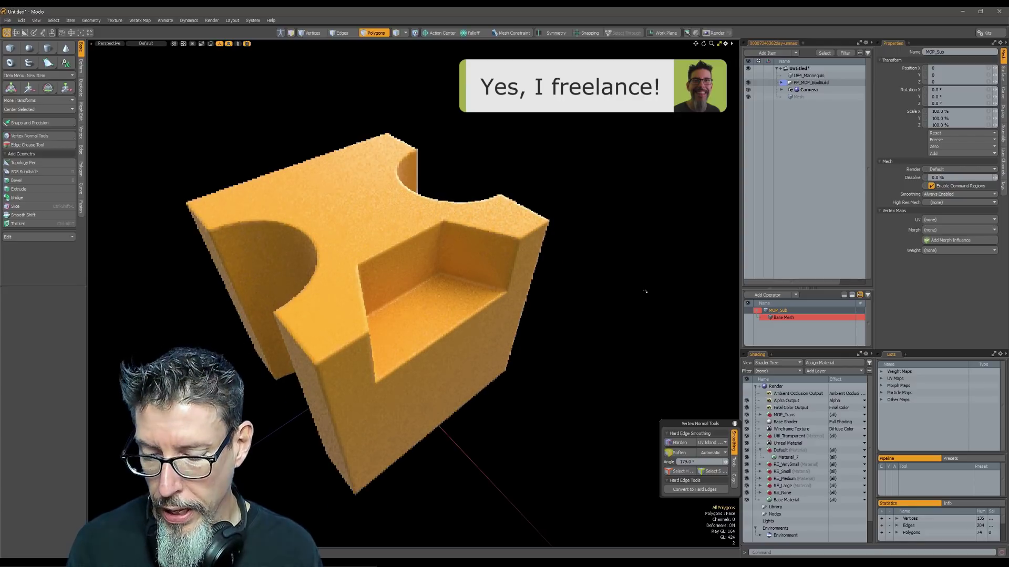
pyautogui.hotkey('ctrl', 'F8')
# - Bevel the wedge cutter's two inner vertical edges with a Round edge shape and an increased round level
pyautogui.moveTo(569, 282)
pyautogui.keyDown('alt'); pyautogui.mouseDown()
pyautogui.moveTo(555, 311)
pyautogui.moveTo(555, 294)
pyautogui.mouseUp(); pyautogui.keyUp('alt')
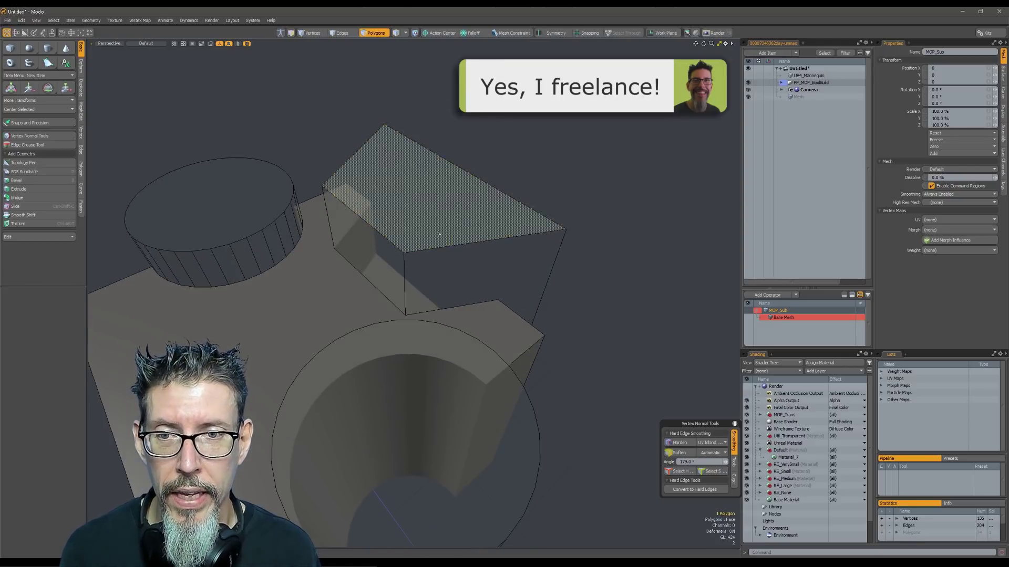
pyautogui.click(440, 213)
pyautogui.press('2')
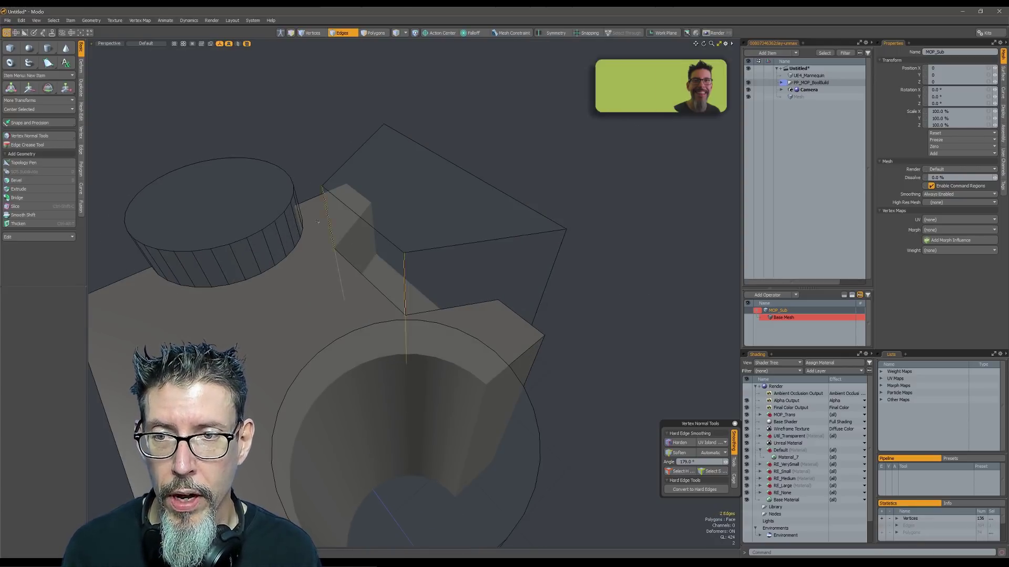
pyautogui.press('b')
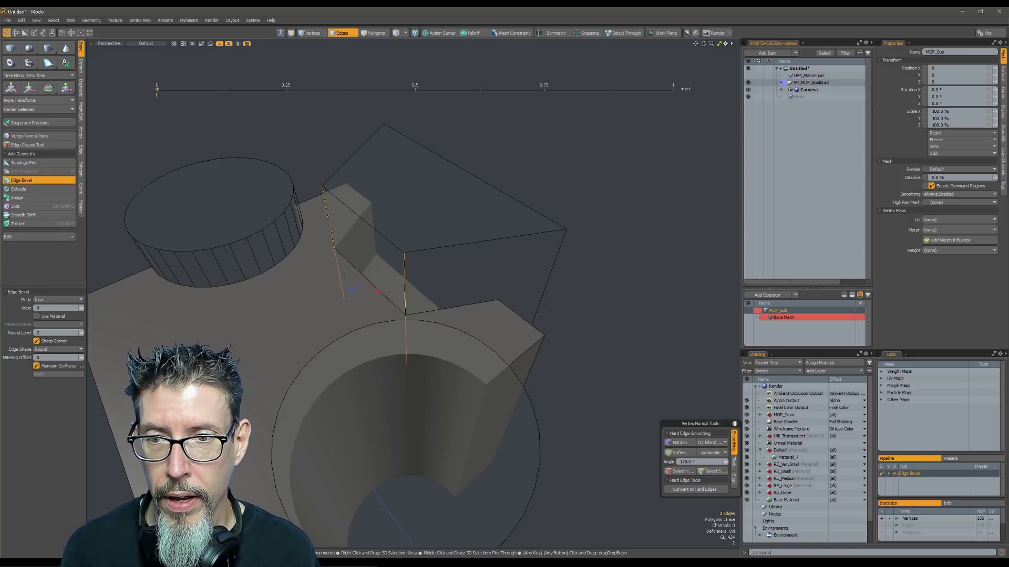
pyautogui.moveTo(352, 290); pyautogui.dragTo(325, 304)
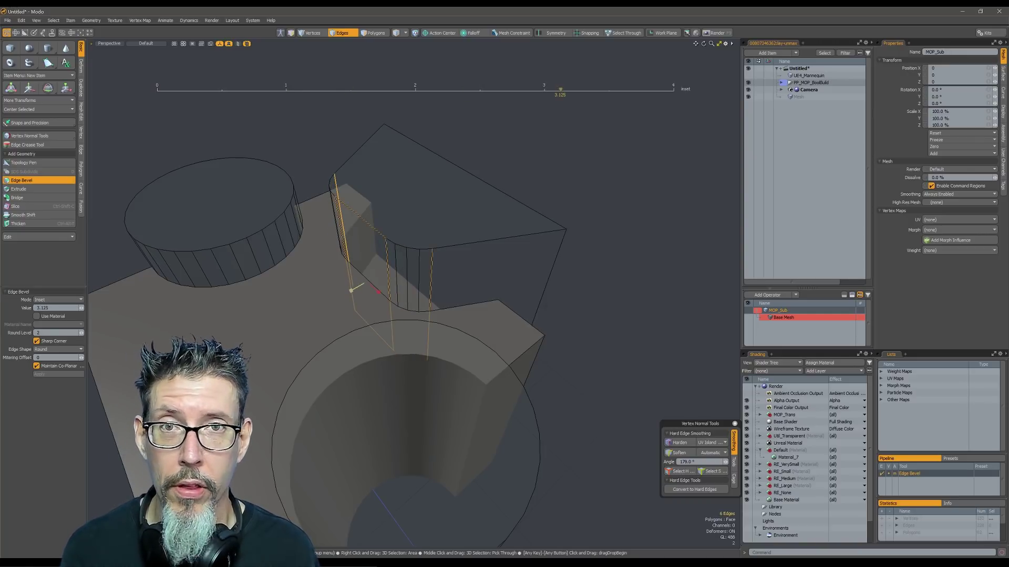
pyautogui.scroll(1, 365, 292)
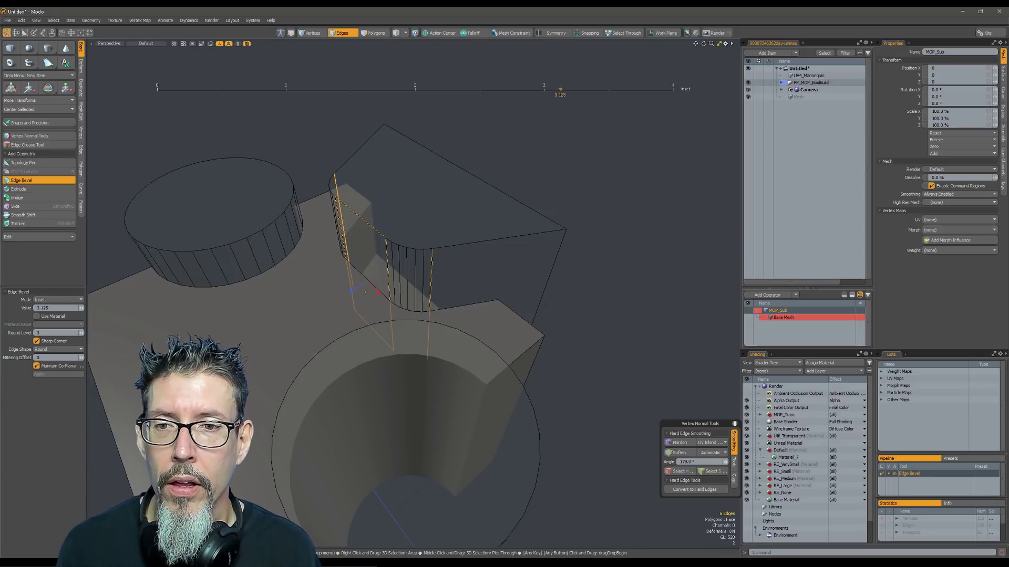
pyautogui.moveTo(352, 290)
pyautogui.mouseDown()
pyautogui.moveTo(365, 283)
pyautogui.moveTo(347, 292)
pyautogui.mouseUp()
# - Convert the wedge cutter's bottom polygon selection to its boundary edges and bevel them to round the pocket floor
pyautogui.keyDown('alt'); pyautogui.moveTo(410, 310); pyautogui.dragTo(455, 195); pyautogui.keyUp('alt')
pyautogui.press('3')
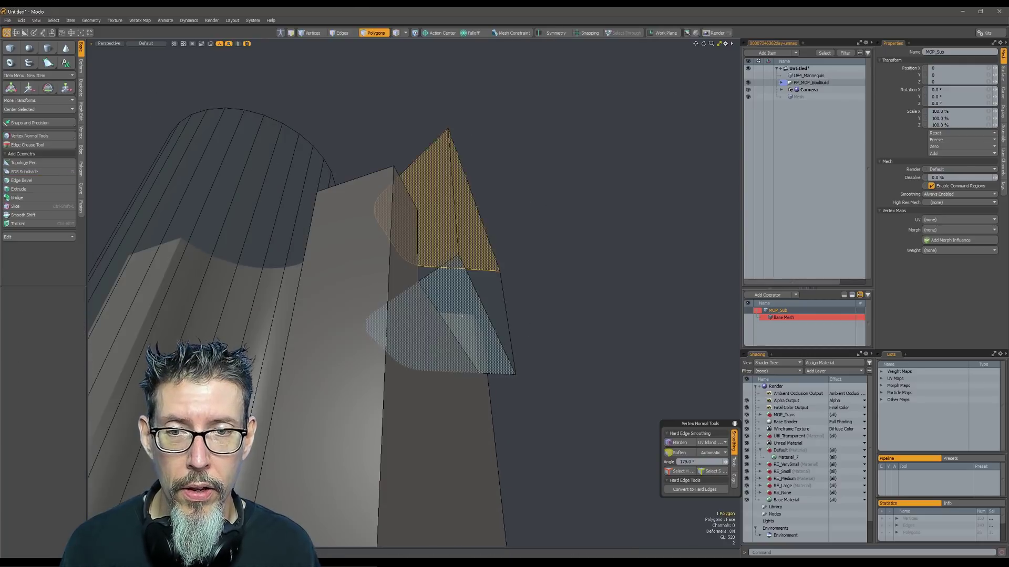
pyautogui.click(459, 316)
pyautogui.hotkey('alt', '2')
pyautogui.keyDown('ctrl'); pyautogui.click(485, 309); pyautogui.keyUp('ctrl')
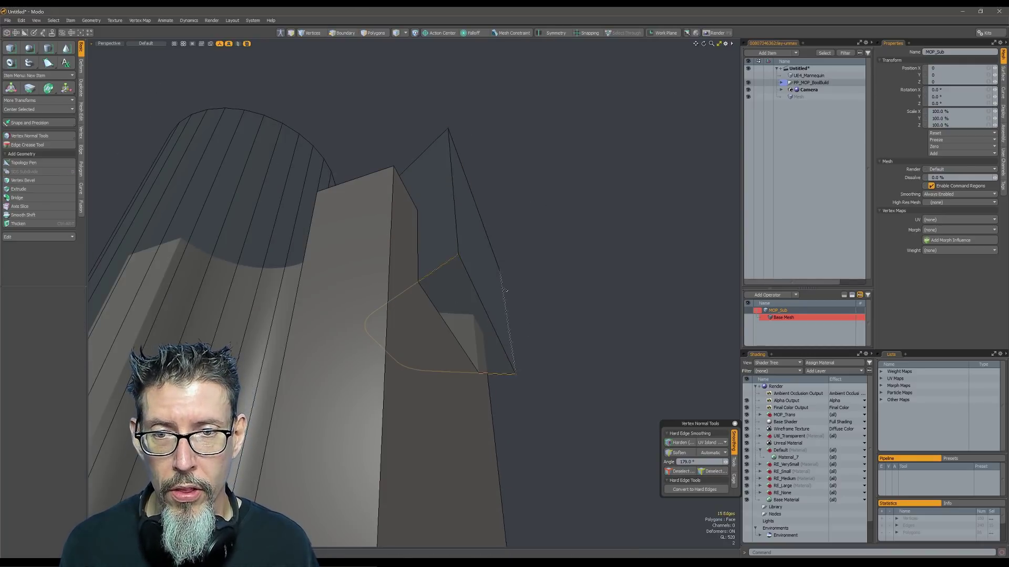
pyautogui.keyDown('alt'); pyautogui.moveTo(507, 286); pyautogui.dragTo(484, 341); pyautogui.keyUp('alt')
pyautogui.press('b')
pyautogui.press('Escape')
pyautogui.press('Escape')
# - Examine the rounded pocket in the ray-traced preview and return to the shaded view with cutters shown
pyautogui.moveTo(578, 368)
pyautogui.keyDown('alt'); pyautogui.mouseDown()
pyautogui.moveTo(526, 371)
pyautogui.moveTo(513, 398)
pyautogui.moveTo(570, 407)
pyautogui.mouseUp(); pyautogui.keyUp('alt')
pyautogui.hotkey('shift', 'F8')
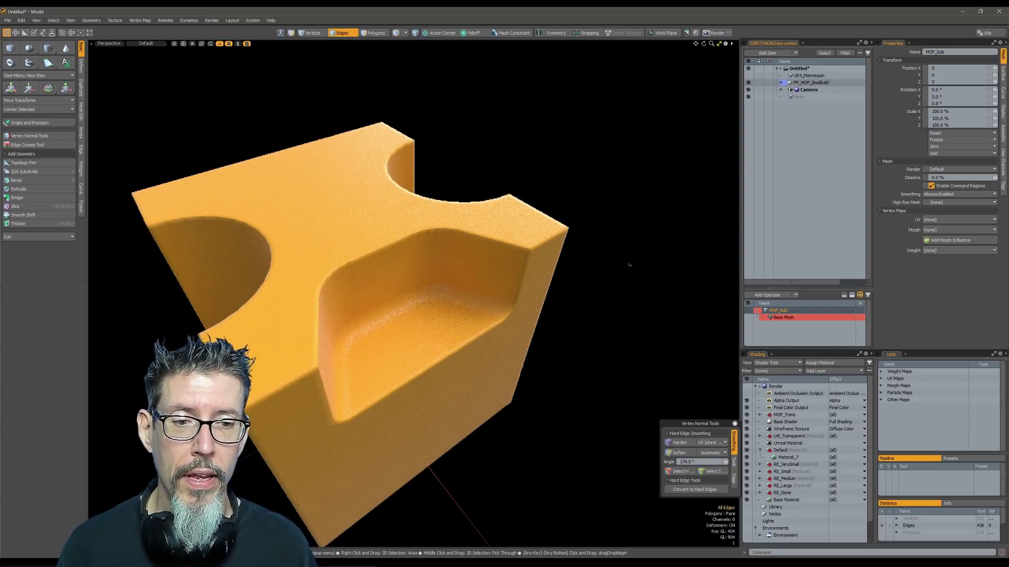
pyautogui.hotkey('shift', 'F8')
pyautogui.moveTo(628, 265)
pyautogui.keyDown('alt'); pyautogui.mouseDown()
pyautogui.moveTo(574, 268)
pyautogui.moveTo(579, 309)
pyautogui.mouseUp(); pyautogui.keyUp('alt')
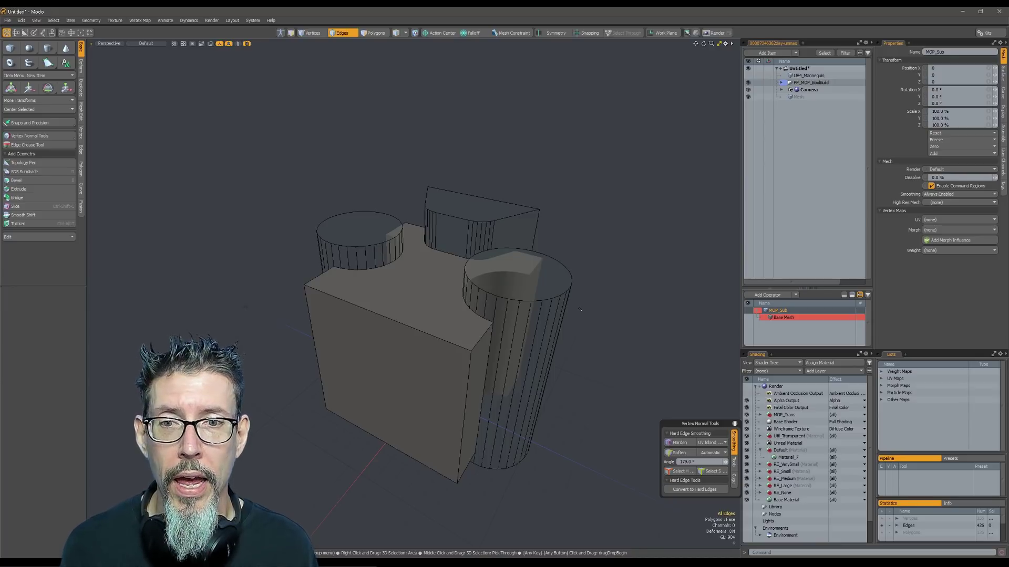
# - Move the rounded wedge cutter deeper into the body
pyautogui.keyDown('alt'); pyautogui.moveTo(580, 309); pyautogui.dragTo(452, 255); pyautogui.keyUp('alt')
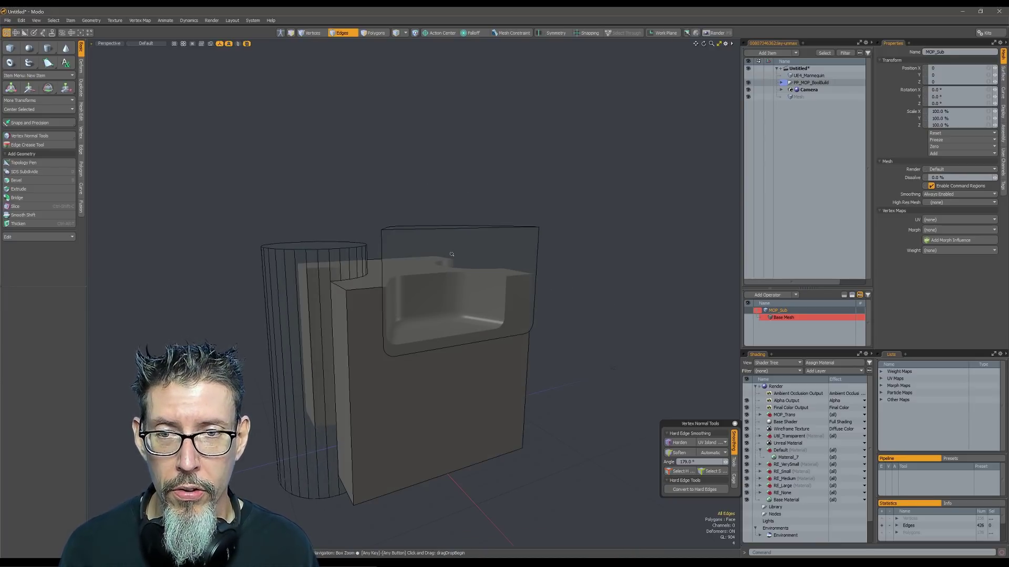
pyautogui.doubleClick(452, 254)
pyautogui.hotkey('alt', '3')
pyautogui.press('w')
pyautogui.keyDown('alt'); pyautogui.moveTo(452, 254); pyautogui.dragTo(549, 352); pyautogui.keyUp('alt')
pyautogui.keyDown('ctrl'); pyautogui.click(550, 343); pyautogui.keyUp('ctrl')
pyautogui.press('space')
# - Inspect the finished boolean body with the cutters hidden, in both the shaded view and the ray-traced preview
pyautogui.click(603, 271)
pyautogui.keyDown('alt'); pyautogui.moveTo(603, 271); pyautogui.dragTo(626, 272); pyautogui.keyUp('alt')
pyautogui.press('8')
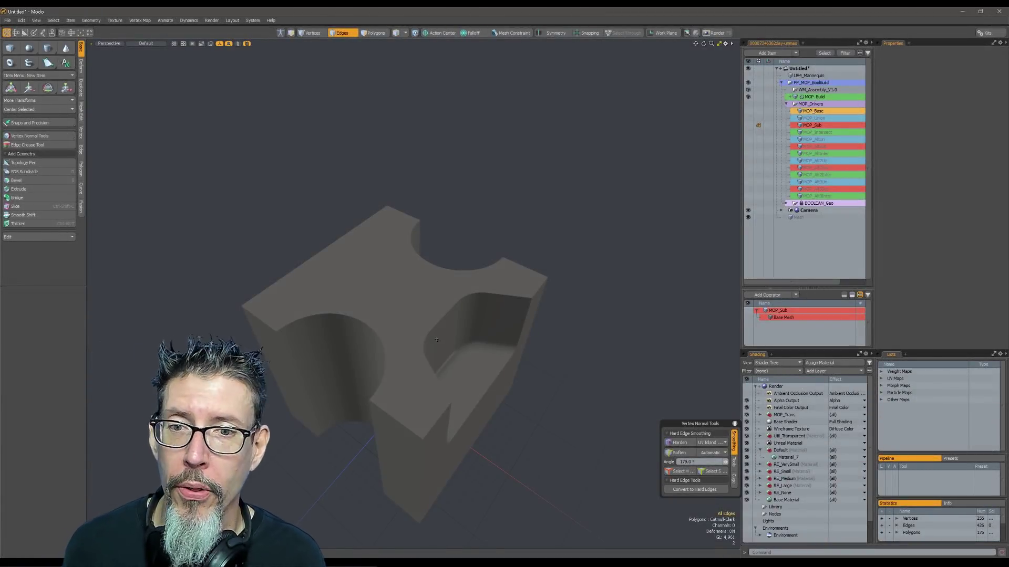
pyautogui.keyDown('alt'); pyautogui.moveTo(534, 356); pyautogui.dragTo(566, 309); pyautogui.keyUp('alt')
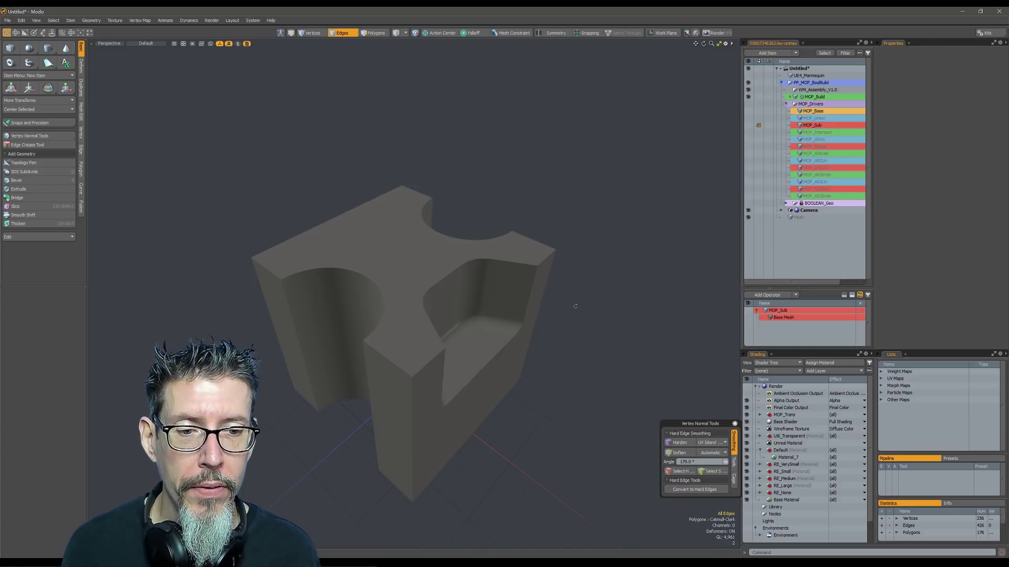
pyautogui.keyDown('alt'); pyautogui.moveTo(575, 307); pyautogui.dragTo(576, 308); pyautogui.keyUp('alt')
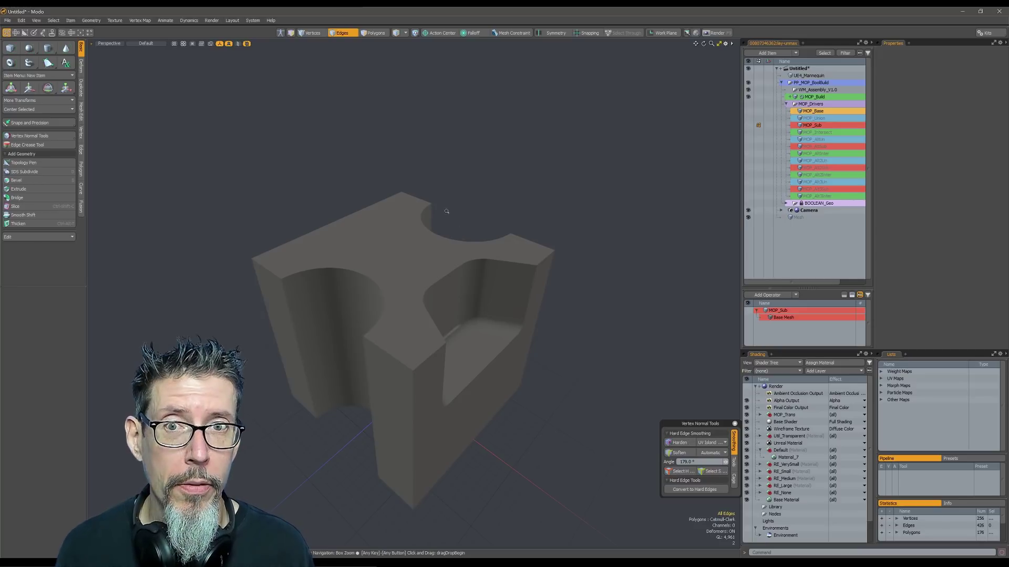
pyautogui.scroll(2, 446, 211)
pyautogui.scroll(-4, 462, 205)
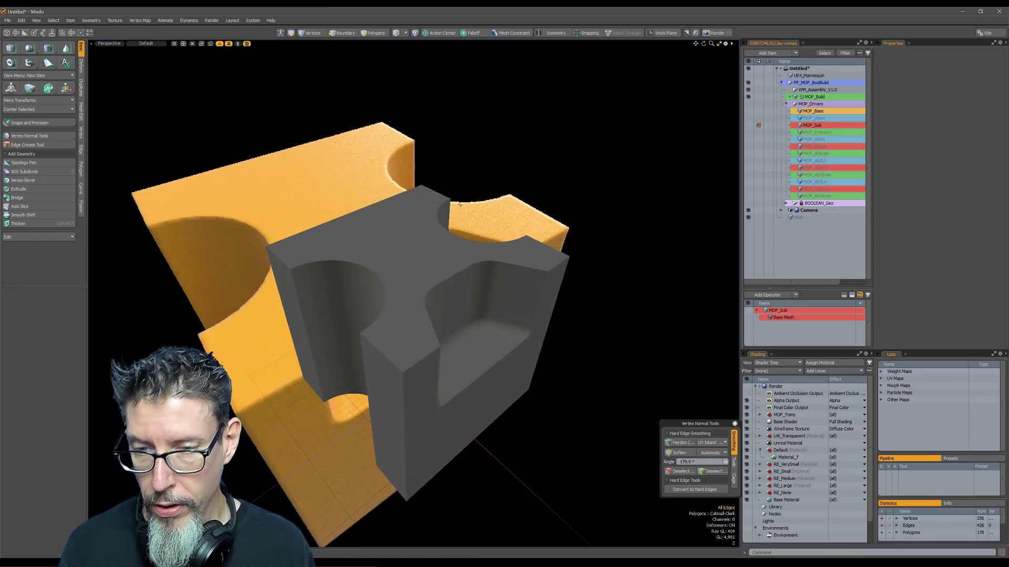
pyautogui.press('2')
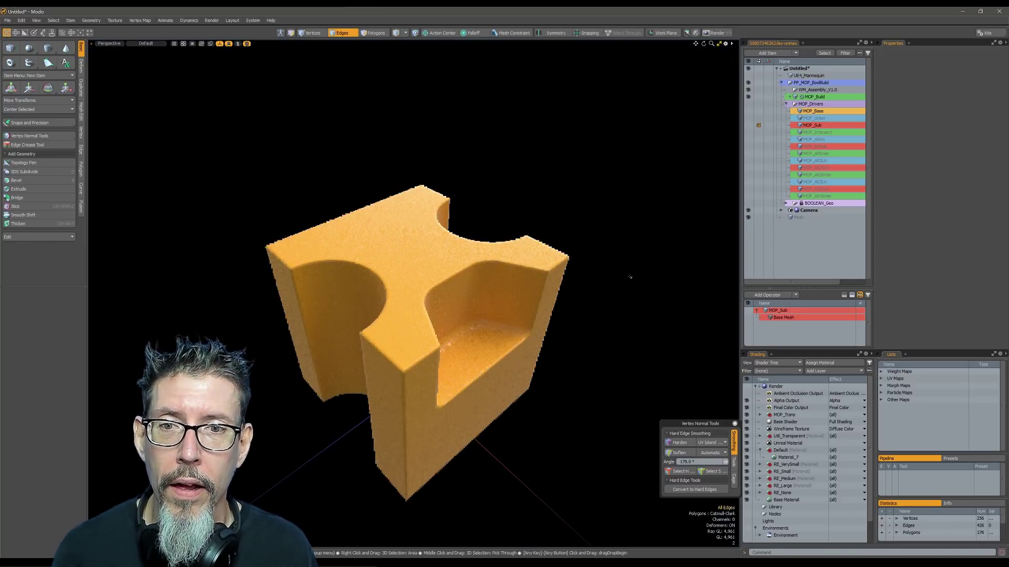